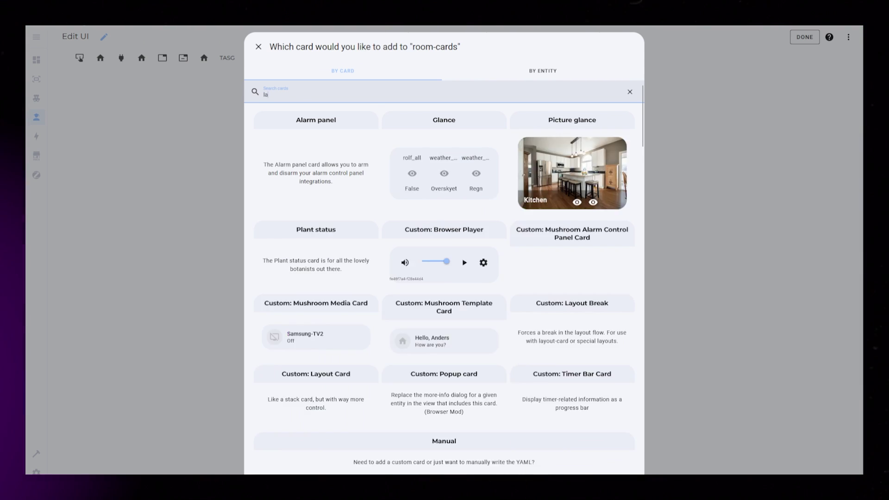
# Step: Add a Layout Card to the view and choose the Grid view type
pyautogui.write('yout')
pyautogui.click(526, 131)
pyautogui.click(352, 140)
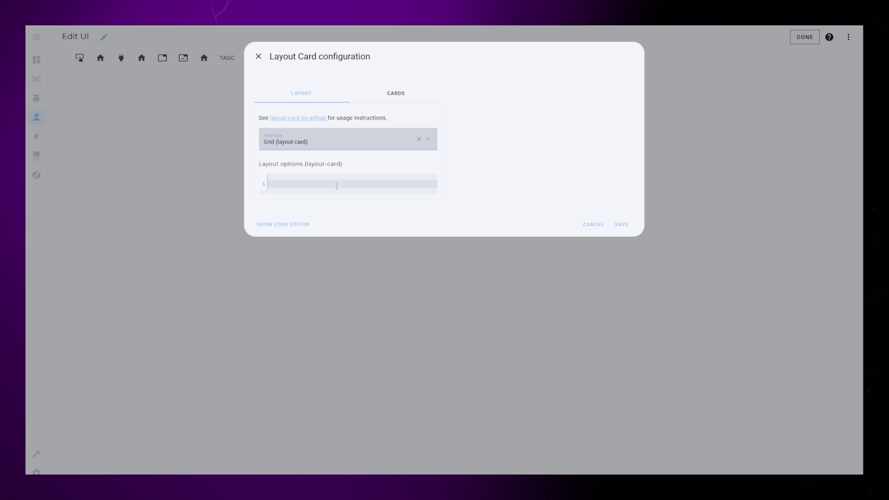
# Step: Enter the grid template keys with columns 1fr 1fr and an empty areas block
pyautogui.write('grid-template')
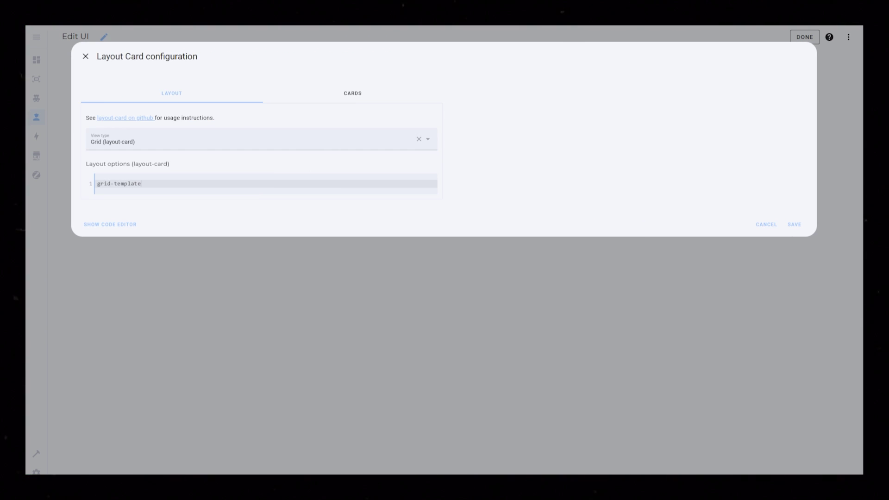
pyautogui.write('-columns: null grid')
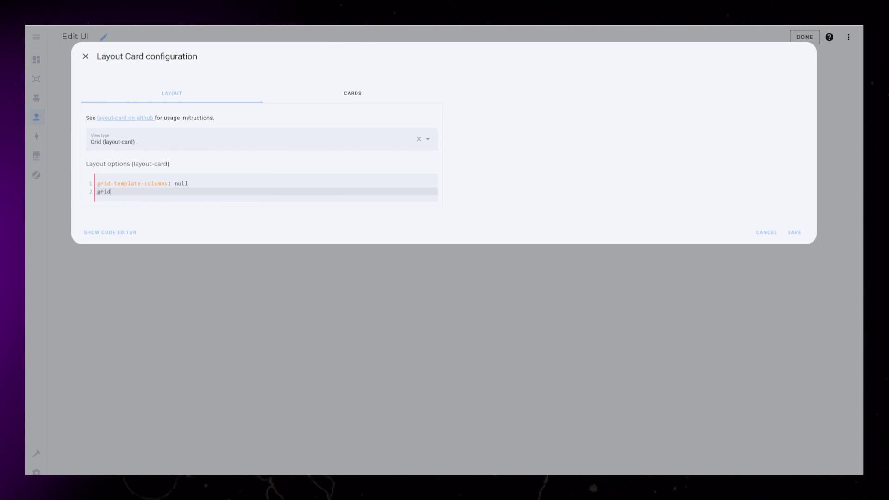
pyautogui.write('-template-rows: null ')
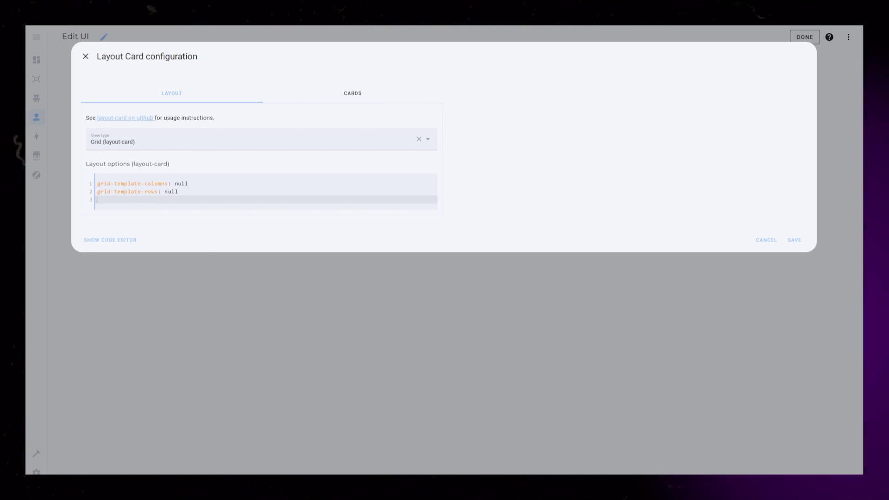
pyautogui.write('grid-template-areas')
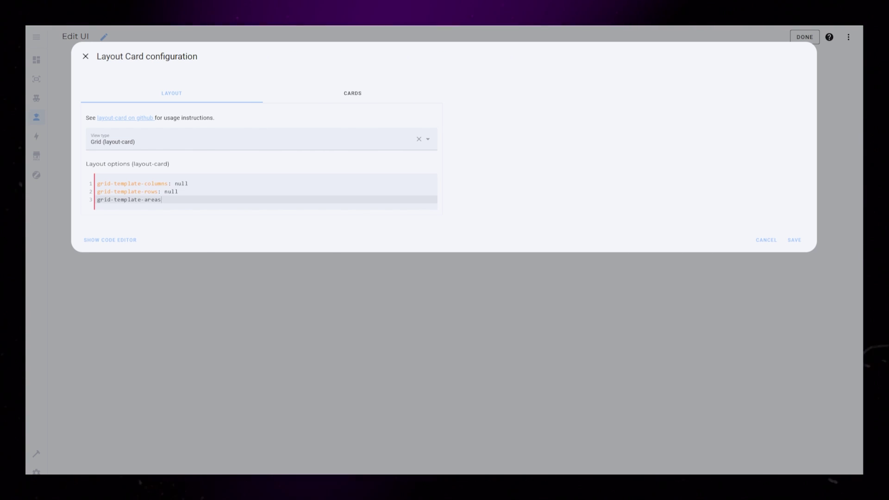
pyautogui.write(': null')
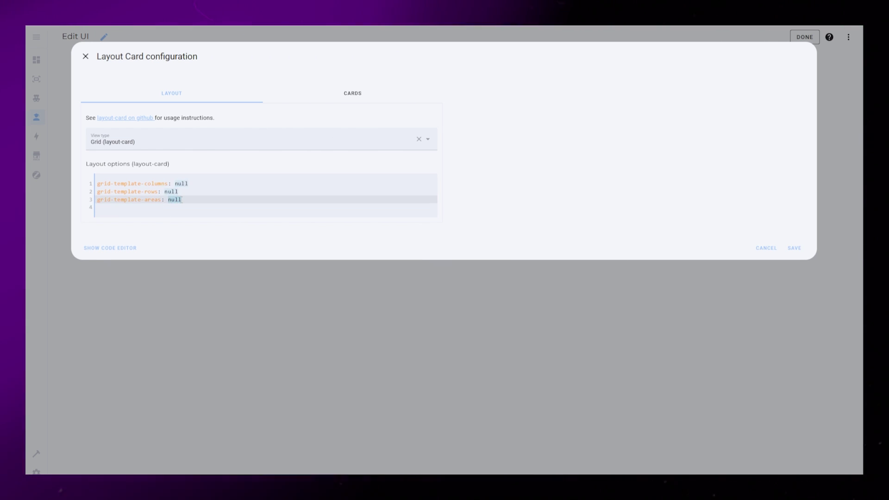
pyautogui.doubleClick(175, 199)
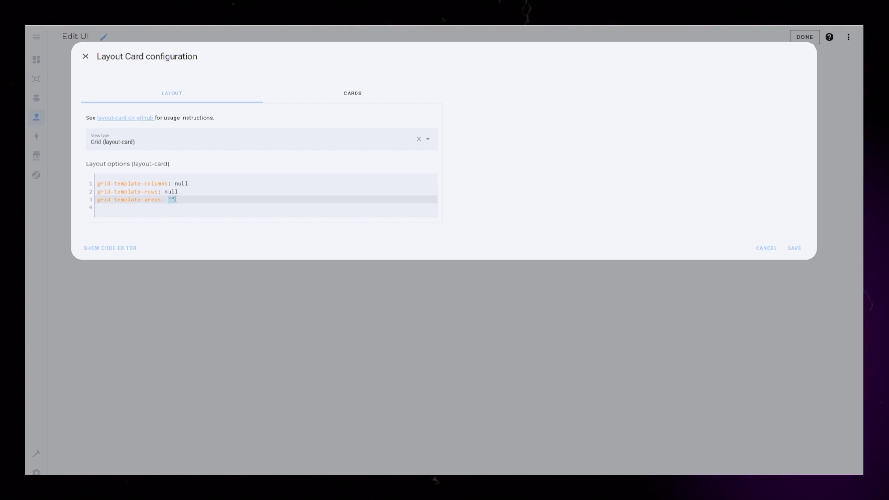
pyautogui.press('BackSpace')
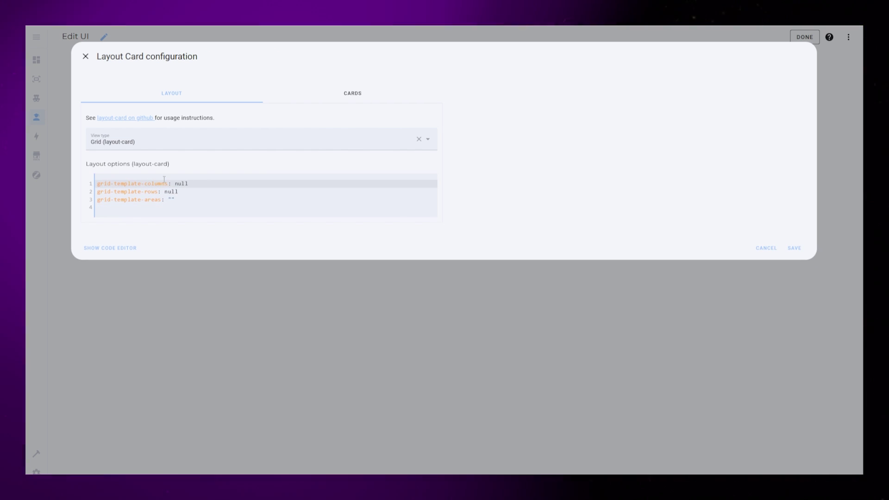
pyautogui.press('Down')
pyautogui.press('Down')
pyautogui.press('Down')
pyautogui.doubleClick(181, 183)
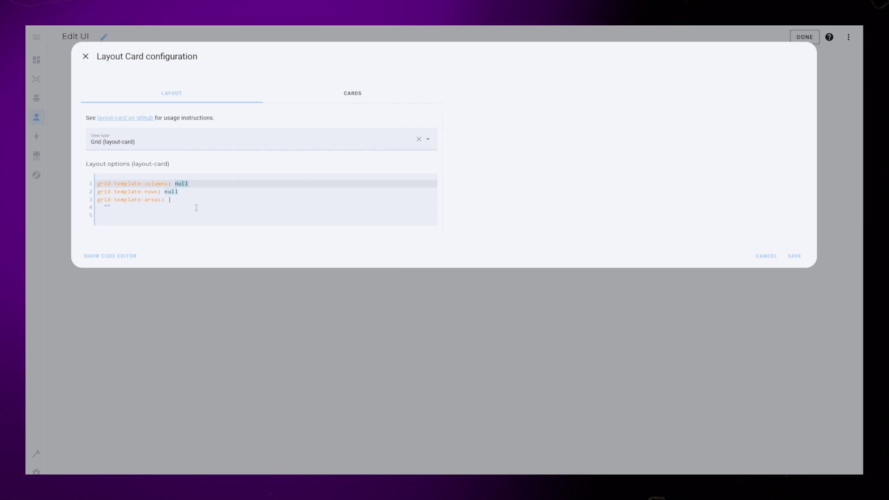
pyautogui.write('1fr 1fr')
# Step: Set grid-template-rows to four 70px rows
pyautogui.press('Down')
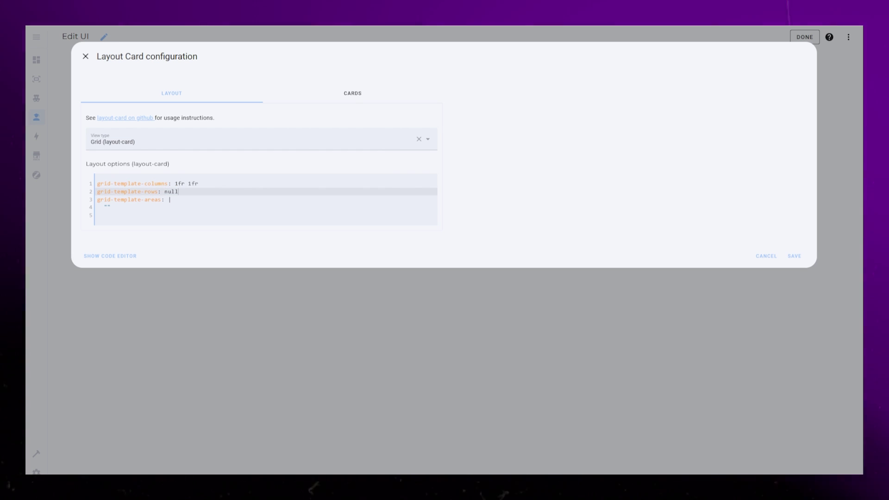
pyautogui.press('BackSpace')
pyautogui.press('BackSpace')
pyautogui.press('BackSpace')
pyautogui.press('BackSpace')
pyautogui.write('70px')
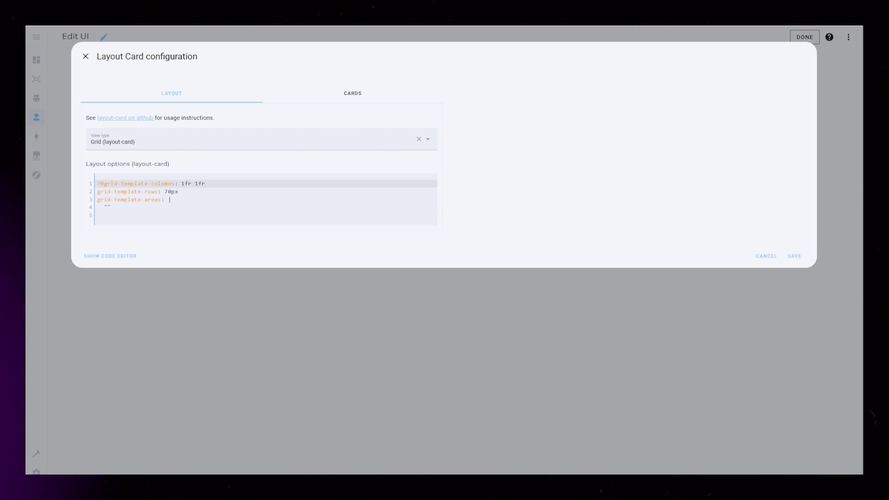
pyautogui.moveTo(185, 194); pyautogui.dragTo(167, 193)
pyautogui.write('70px')
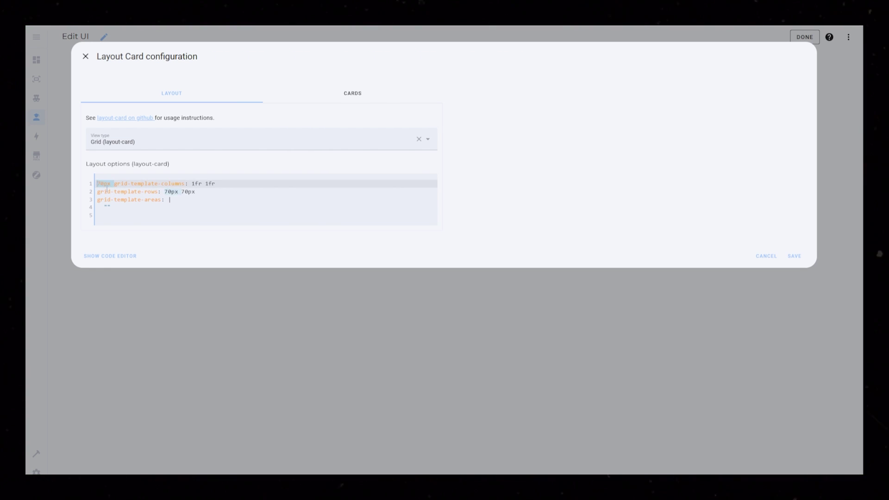
pyautogui.press('BackSpace')
pyautogui.click(214, 193)
pyautogui.click(225, 193)
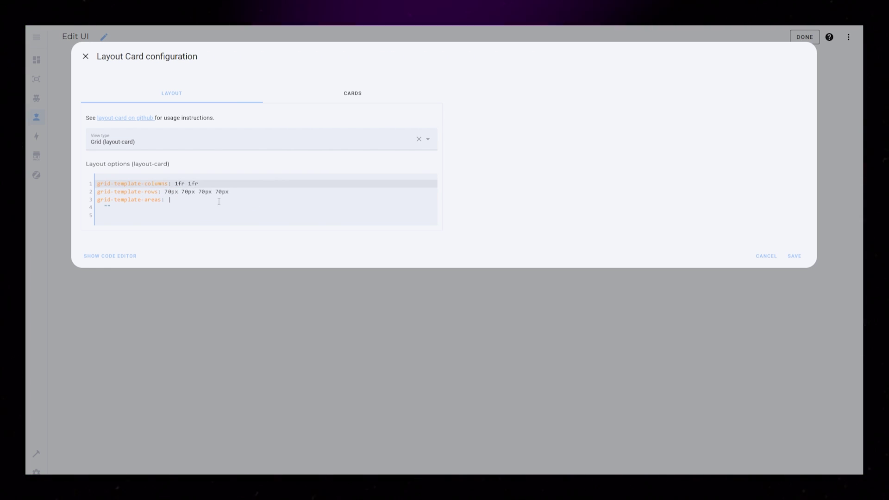
pyautogui.click(219, 207)
# Step: Fill grid-template-areas with "livingroom kitchen", "entry bathroom" and "bedroom bedroom" lines
pyautogui.write('"')
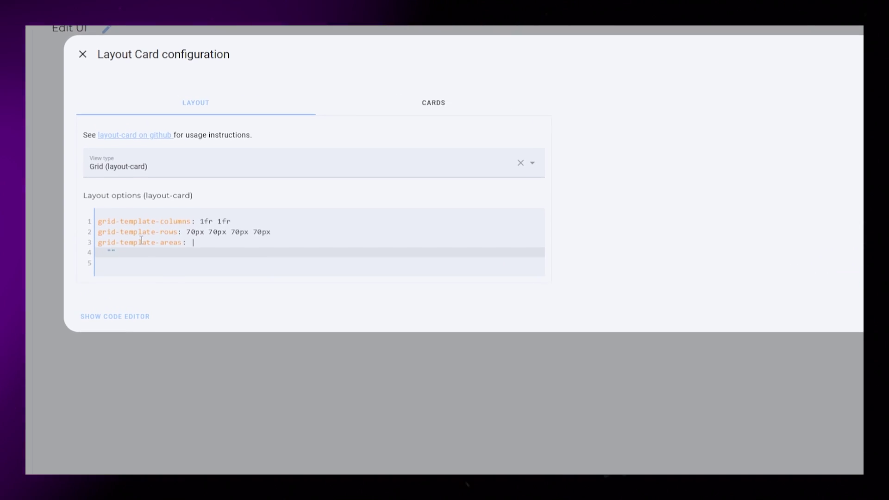
pyautogui.write('livingroom ')
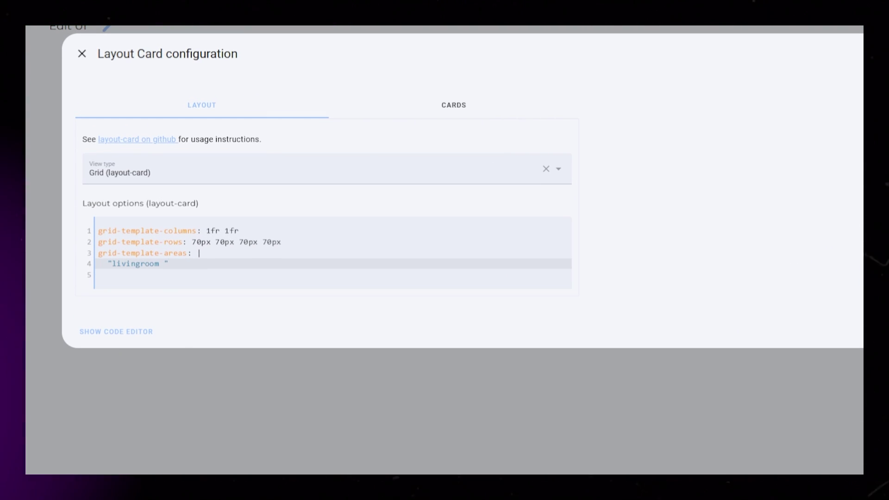
pyautogui.write('kitchen')
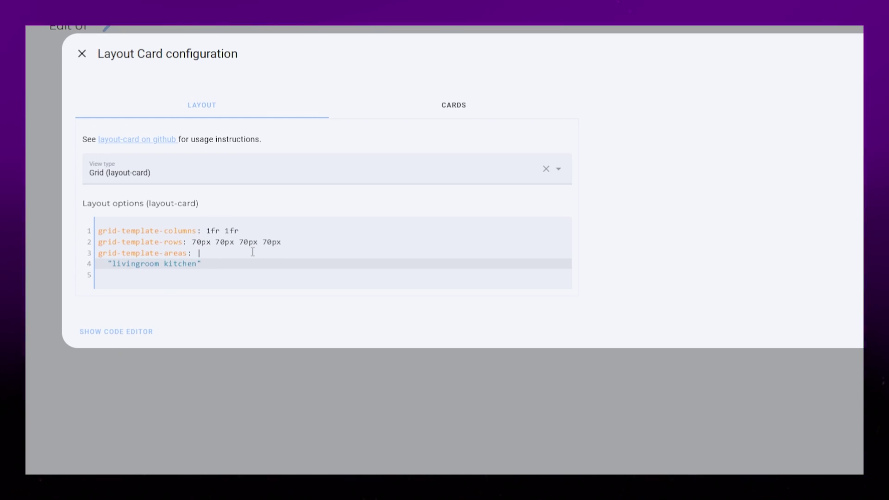
pyautogui.press('Return')
pyautogui.write('"livingroom kitchen"')
pyautogui.moveTo(112, 274); pyautogui.dragTo(159, 275)
pyautogui.write('entry')
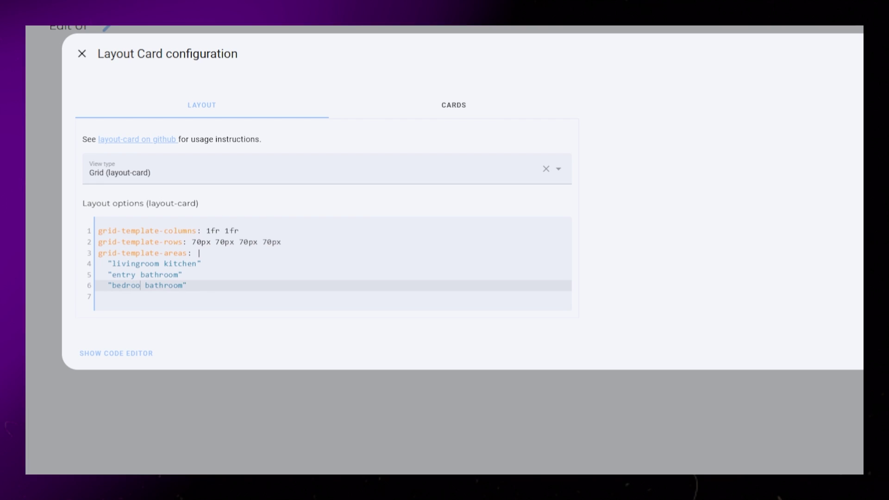
pyautogui.moveTo(154, 285); pyautogui.dragTo(163, 285)
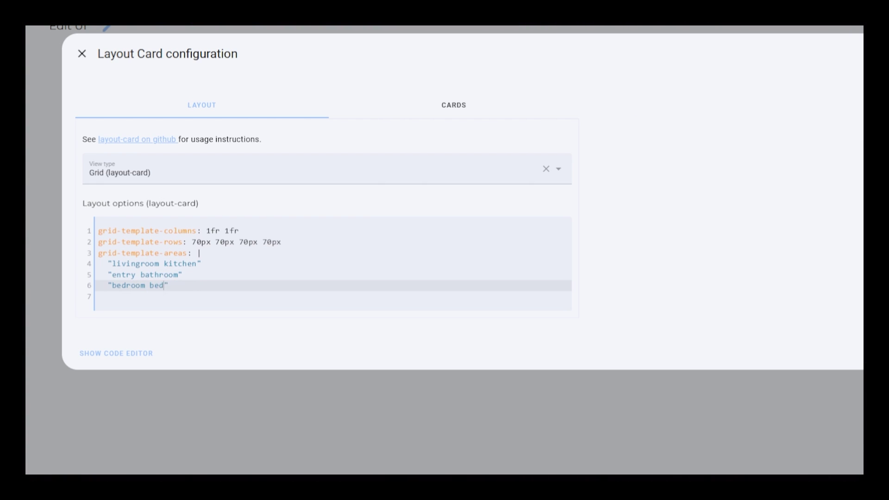
pyautogui.write('o')
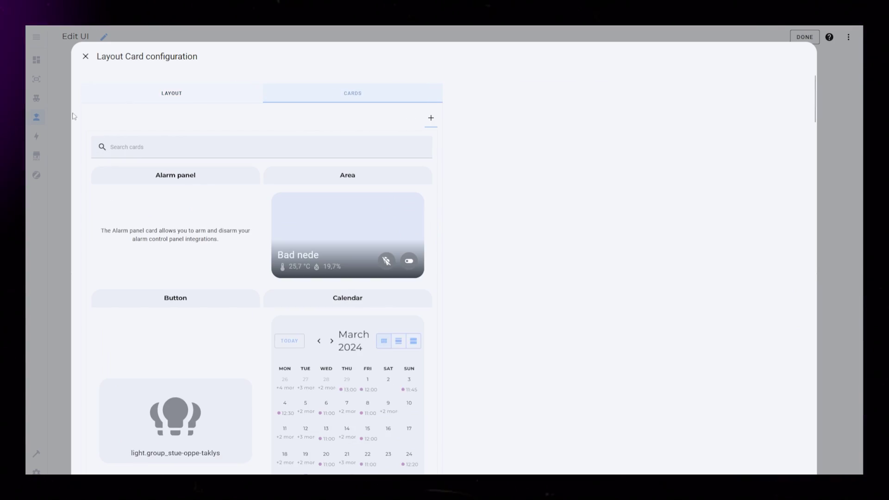
# Step: Add a Custom: Button-Card to the layout
pyautogui.click(152, 146)
pyautogui.write('button')
pyautogui.click(338, 216)
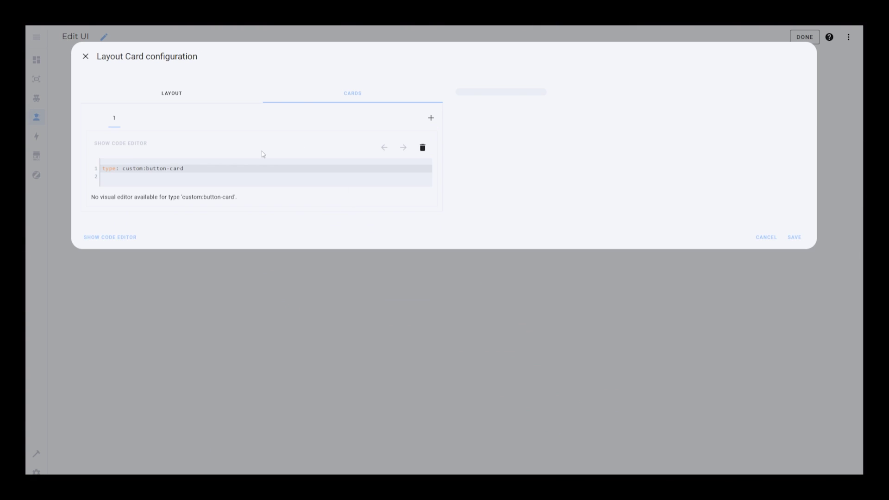
# Step: Give the button card the mdi:sofa icon, name Livingroom and an empty custom_fields temp
pyautogui.click(263, 177)
pyautogui.write('icon:')
pyautogui.press('Return')
pyautogui.write('name: Bedroom')
pyautogui.press('Up')
pyautogui.write('mdi:shower-head')
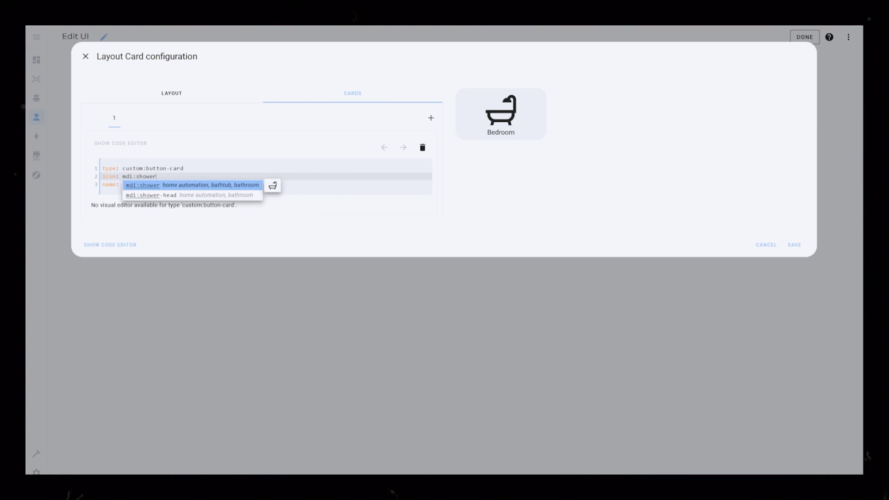
pyautogui.press('Down')
pyautogui.press('Return')
pyautogui.press('Return')
pyautogui.press('Return')
pyautogui.press('Return')
pyautogui.press('Return')
pyautogui.press('Up')
pyautogui.press('Up')
pyautogui.press('Up')
pyautogui.press('Up')
pyautogui.write('custom_fields:')
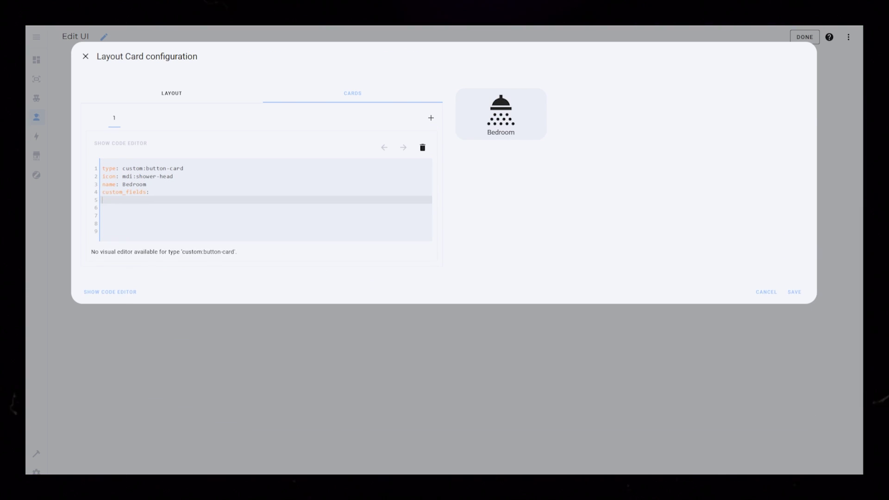
pyautogui.press('Return')
pyautogui.write('temp:')
# Step: Place the card in the livingroom grid area using view_layout
pyautogui.click(149, 184)
pyautogui.press('Return')
pyautogui.write('vie')
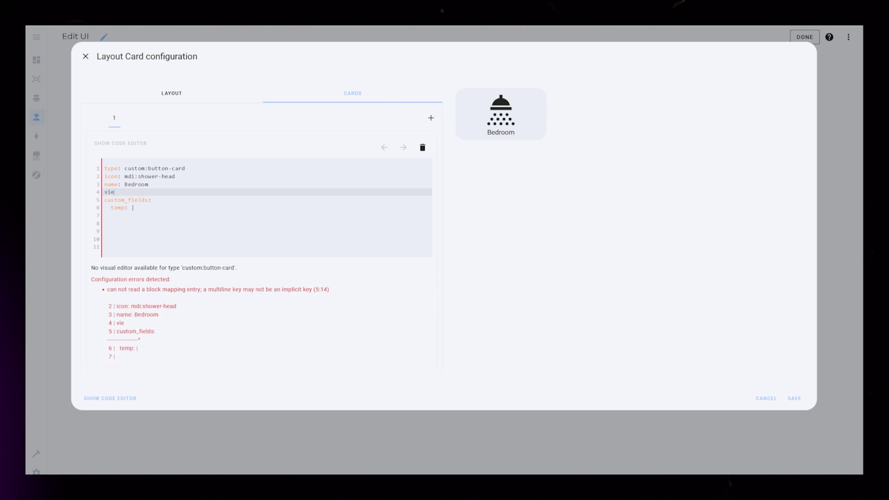
pyautogui.write('w_layout:')
pyautogui.press('Return')
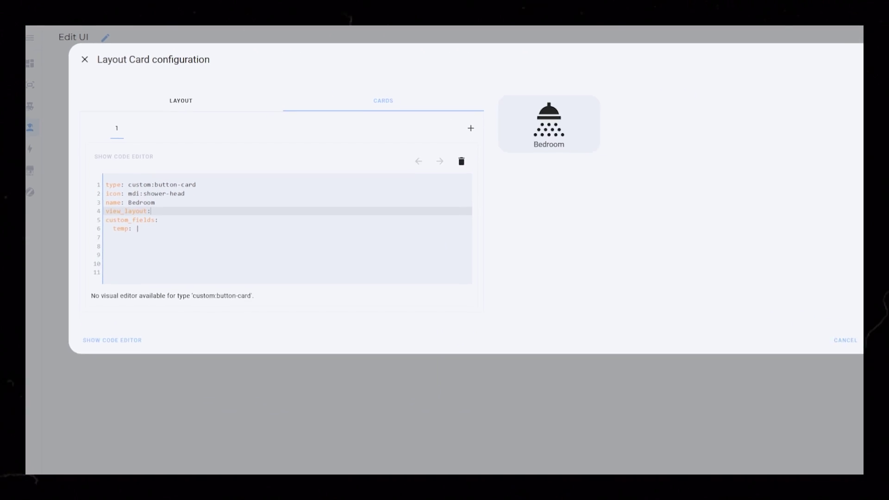
pyautogui.write('grid-area: livingroom')
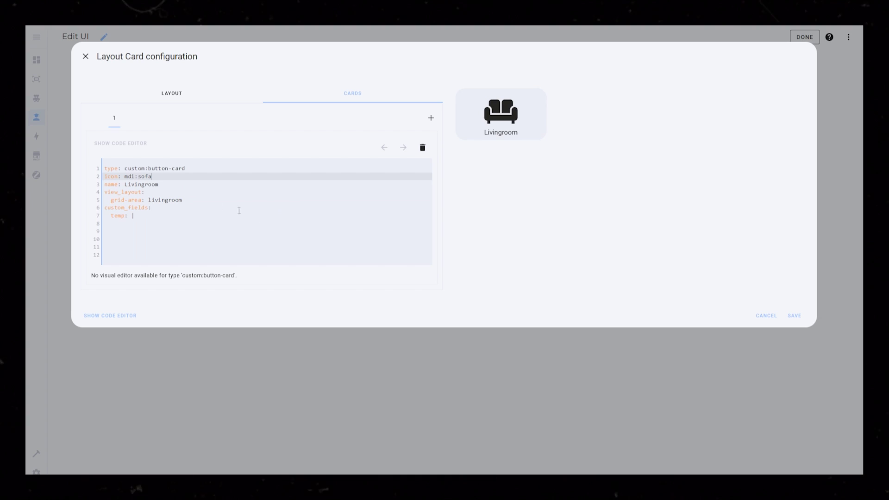
pyautogui.click(188, 94)
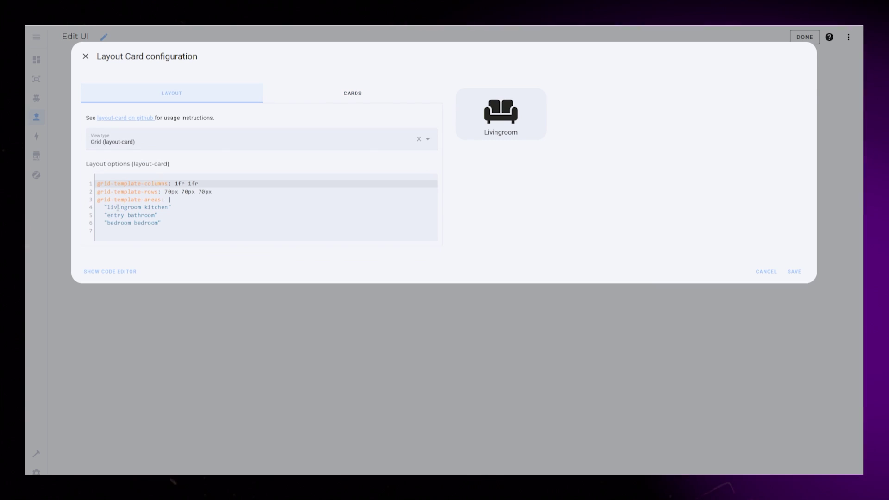
# Step: Set up a Kitchen card with the fork-and-knife icon in the kitchen grid area
pyautogui.click(359, 95)
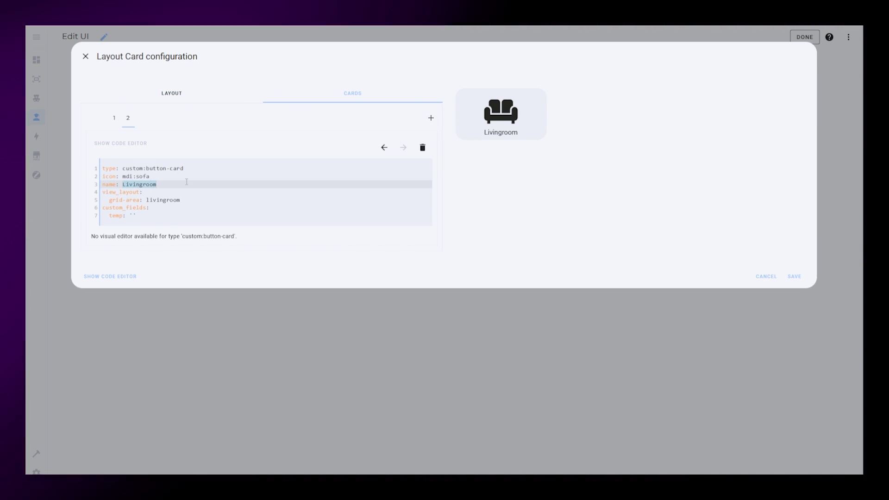
pyautogui.write('Kitchen')
pyautogui.click(168, 214)
pyautogui.doubleClick(163, 200)
pyautogui.write('kitchen')
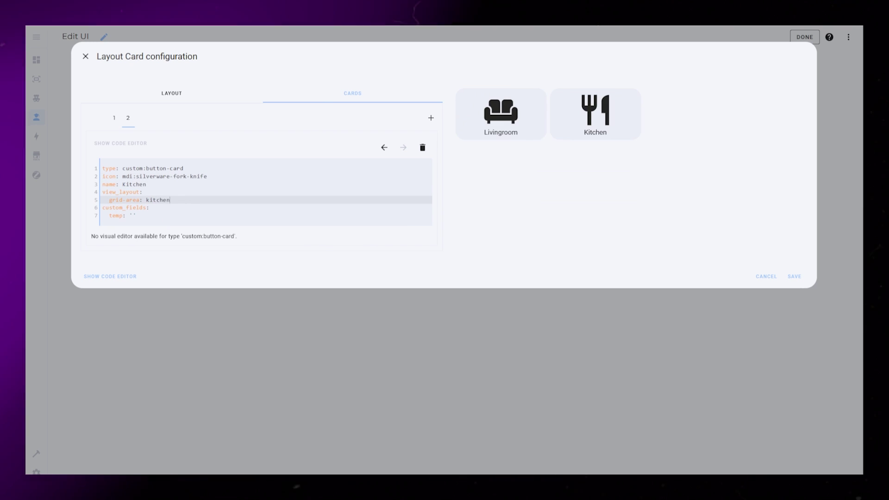
# Step: Copy the card code into a third card named Entry with the door icon
pyautogui.moveTo(139, 216); pyautogui.dragTo(89, 163)
pyautogui.click(432, 119)
pyautogui.click(120, 144)
pyautogui.hotkey('ctrl', 'a')
pyautogui.write("type: custom:button-card icon: mdi:silverware-fork-knife name: Kitchen view_layout:   grid-area: kitchen custom_fields:   temp: ''")
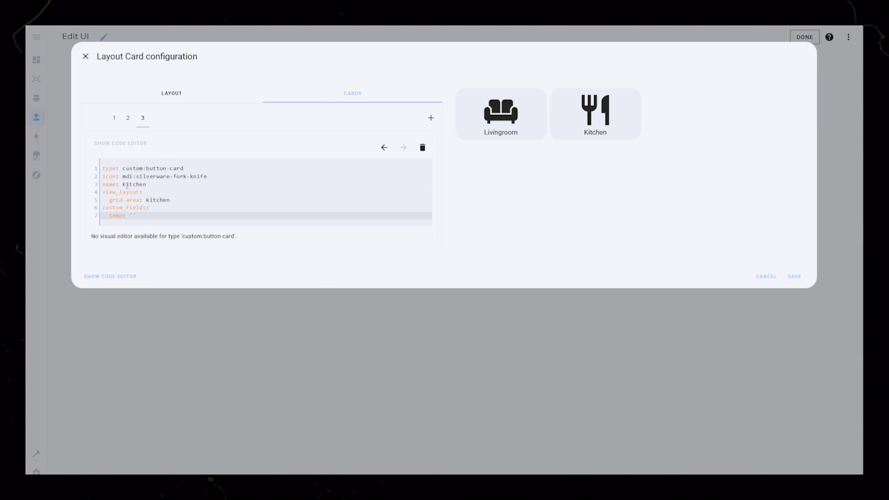
pyautogui.doubleClick(134, 184)
pyautogui.write('Entry')
pyautogui.moveTo(207, 177); pyautogui.dragTo(136, 177)
pyautogui.write('door')
pyautogui.click(199, 169)
# Step: Set the Entry card's grid-area to entry
pyautogui.click(126, 120)
pyautogui.click(142, 118)
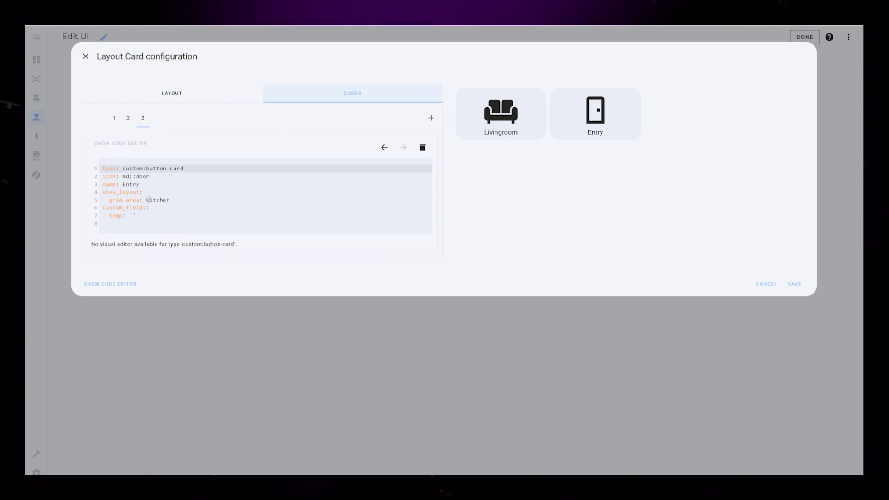
pyautogui.doubleClick(160, 200)
pyautogui.write('entry')
# Step: Change the layout's grid-template-rows to 1fr 1fr 1fr
pyautogui.click(172, 93)
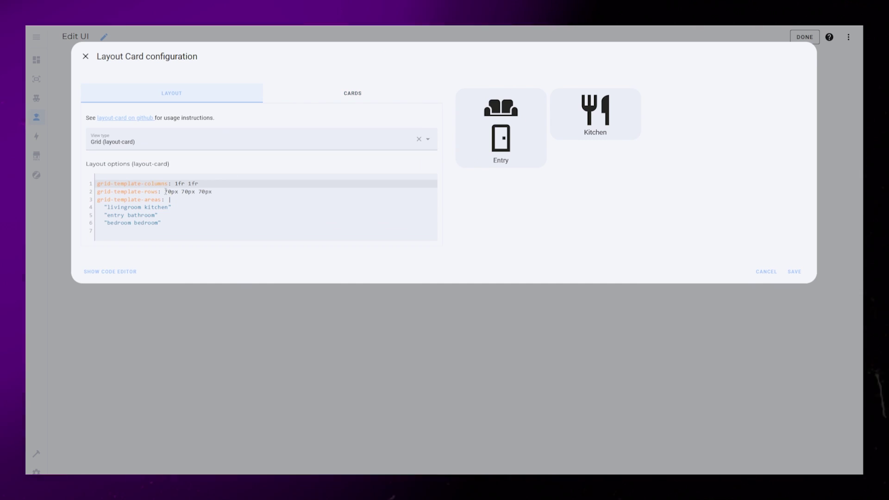
pyautogui.moveTo(164, 191); pyautogui.dragTo(212, 191)
pyautogui.write('1fr 1fr 1fr')
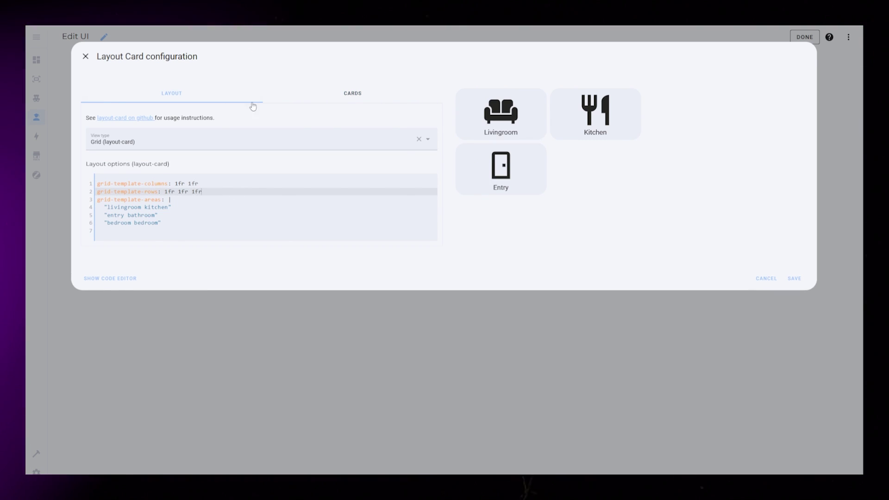
pyautogui.click(352, 93)
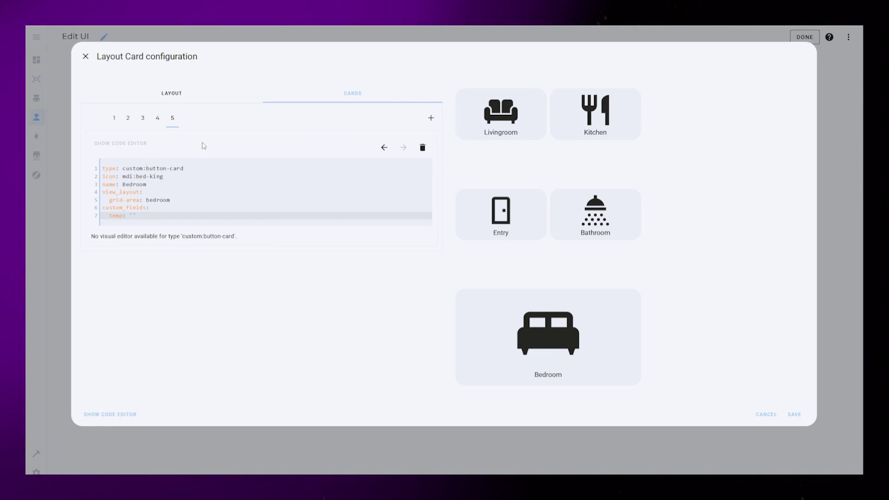
# Step: Correct grid-template-rows to four equal 1fr rows
pyautogui.click(186, 94)
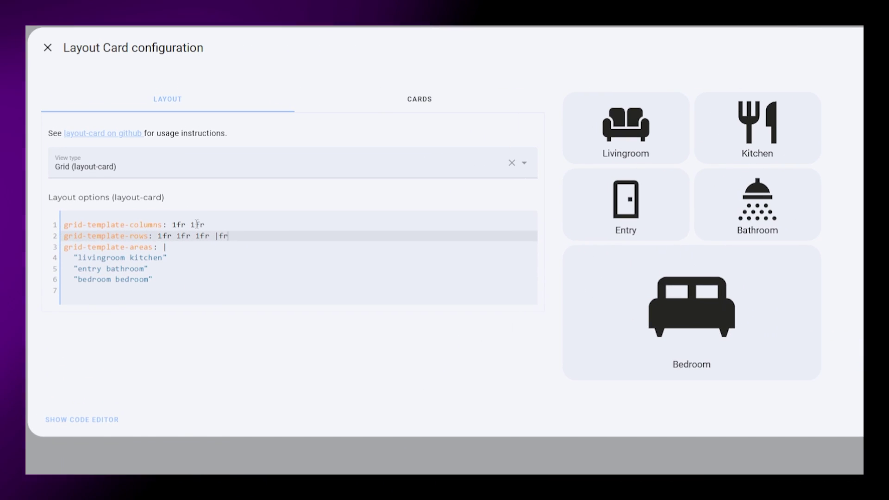
pyautogui.click(219, 236)
pyautogui.press('BackSpace')
pyautogui.write('1')
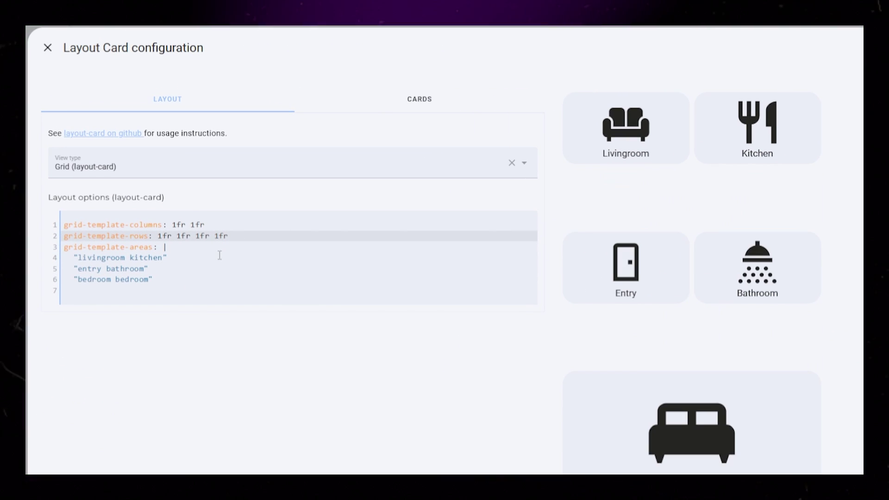
# Step: Add a 'livingroom bathroom' areas line below 'livingroom kitchen'
pyautogui.click(157, 278)
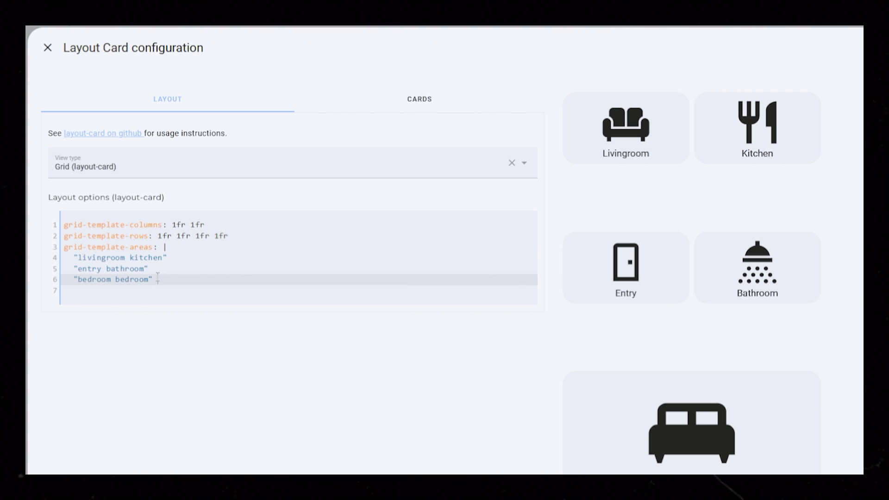
pyautogui.press('Return')
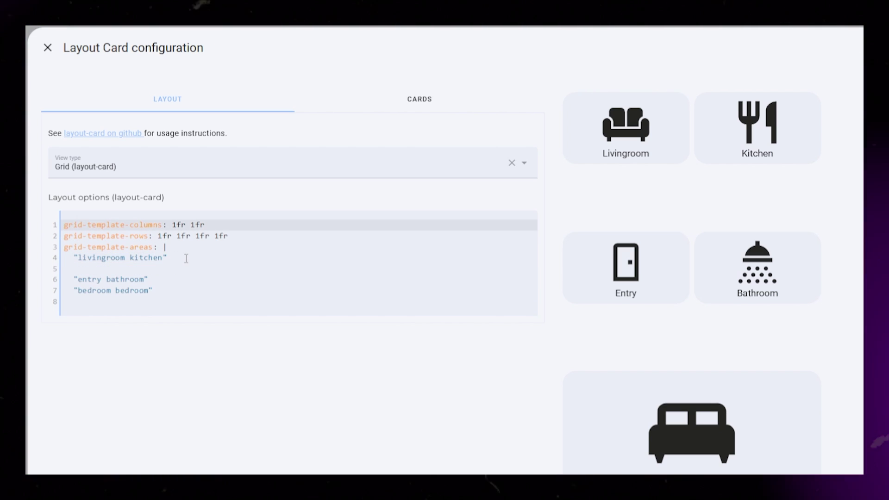
pyautogui.write('"livingroom kitchen"')
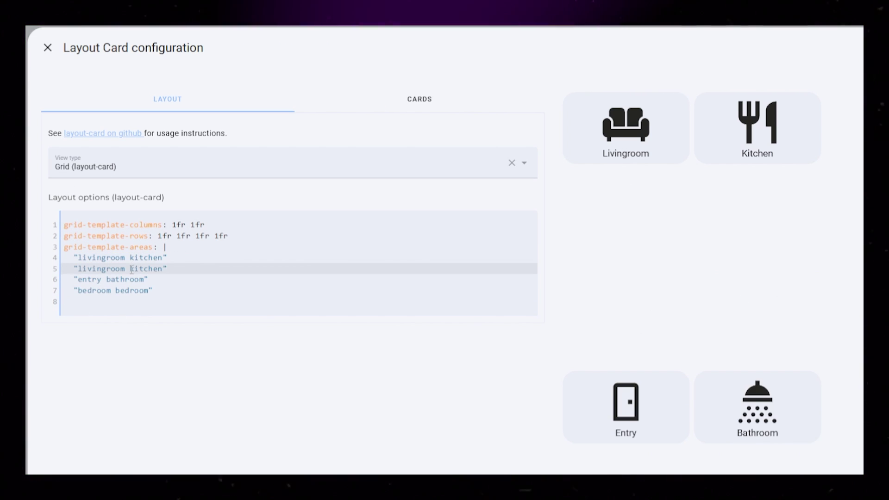
pyautogui.moveTo(130, 269); pyautogui.dragTo(163, 269)
pyautogui.write('bathroo')
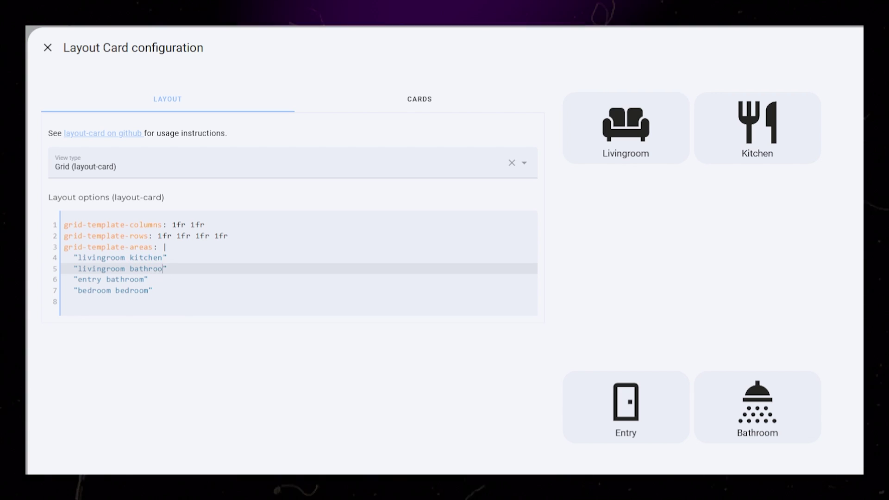
pyautogui.write('m')
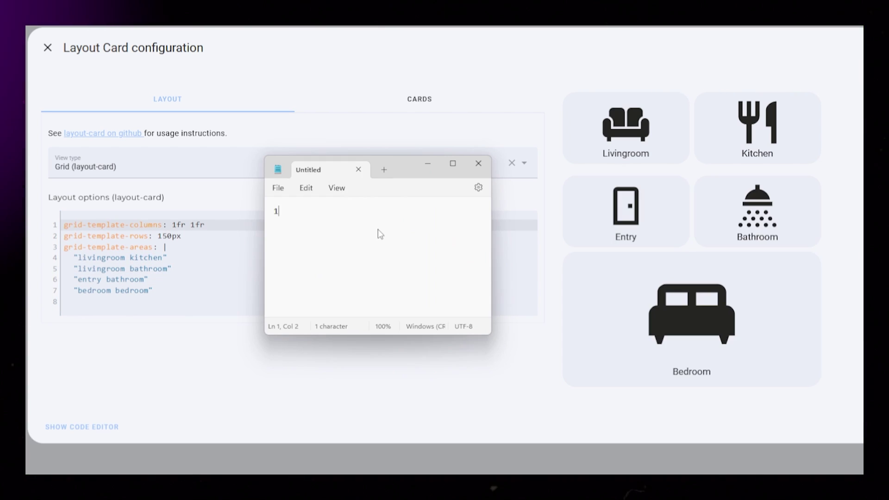
# Step: Draft '150px 70px 150px 70px' in Notepad and paste it into grid-template-rows
pyautogui.write('50px 70')
pyautogui.press('BackSpace')
pyautogui.write('0px')
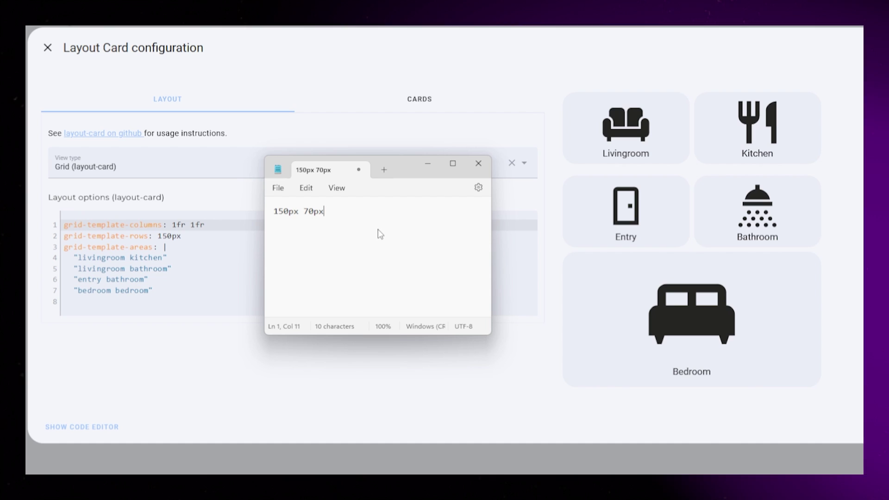
pyautogui.write(' 150px 70px')
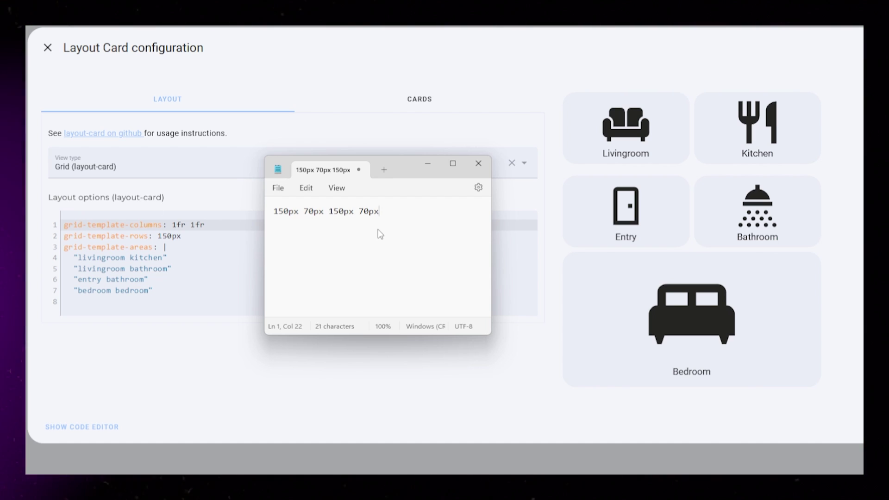
pyautogui.hotkey('ctrl', 'a')
pyautogui.hotkey('ctrl', 'c')
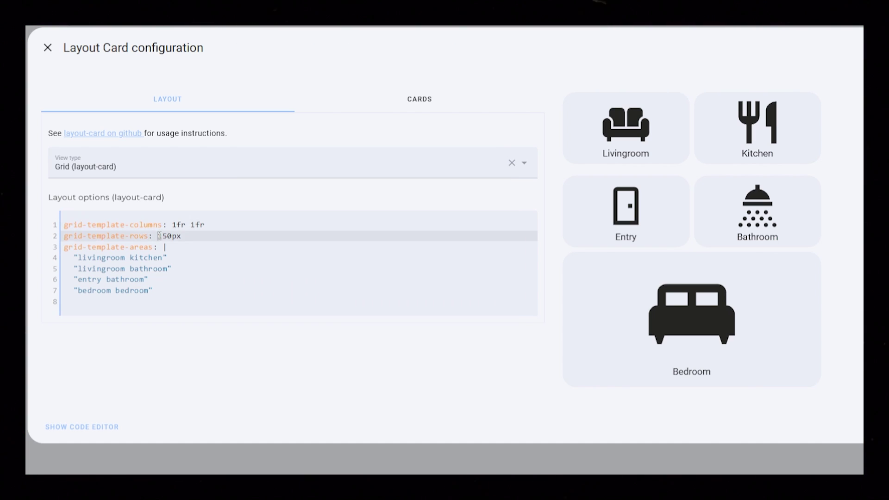
pyautogui.hotkey('ctrl', 'v')
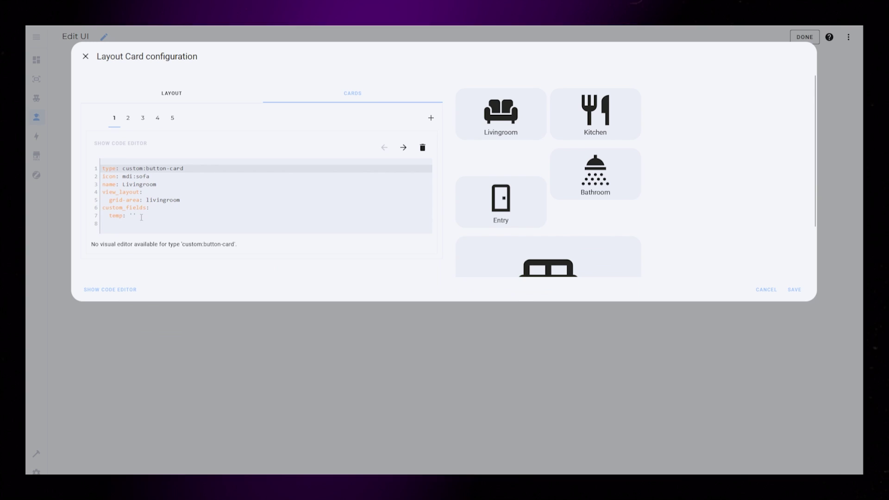
# Step: Set the temp value to 24° and start a styles block with card and grid keys
pyautogui.write('°')
pyautogui.press('Down')
pyautogui.write('styles:')
pyautogui.press('Return')
pyautogui.press('Return')
pyautogui.press('Return')
pyautogui.press('Return')
pyautogui.press('Return')
pyautogui.press('Return')
pyautogui.press('Return')
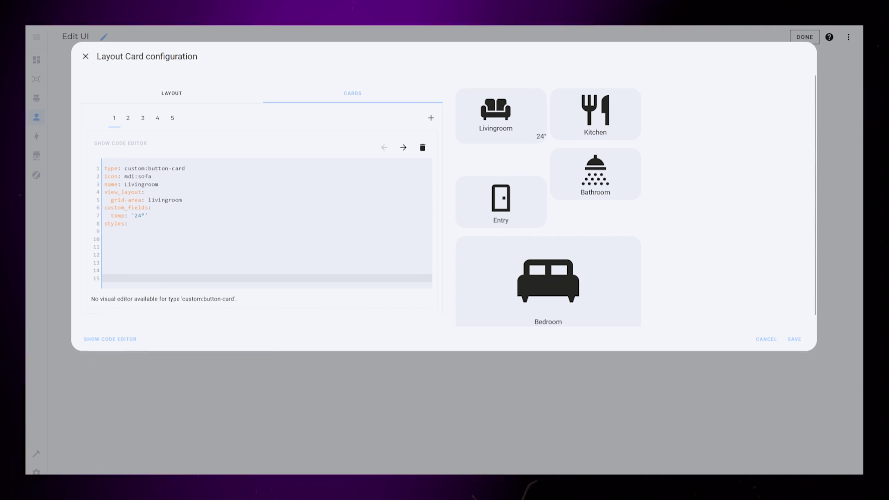
pyautogui.press('Up')
pyautogui.press('Up')
pyautogui.press('Up')
pyautogui.press('Up')
pyautogui.press('Up')
pyautogui.press('Up')
pyautogui.write('card:')
pyautogui.press('Return')
pyautogui.write('grid:')
pyautogui.press('Return')
# Step: Add icon, img_cell, name and custom_fields temp keys under styles
pyautogui.write('icon:')
pyautogui.press('Return')
pyautogui.write('img_cell:')
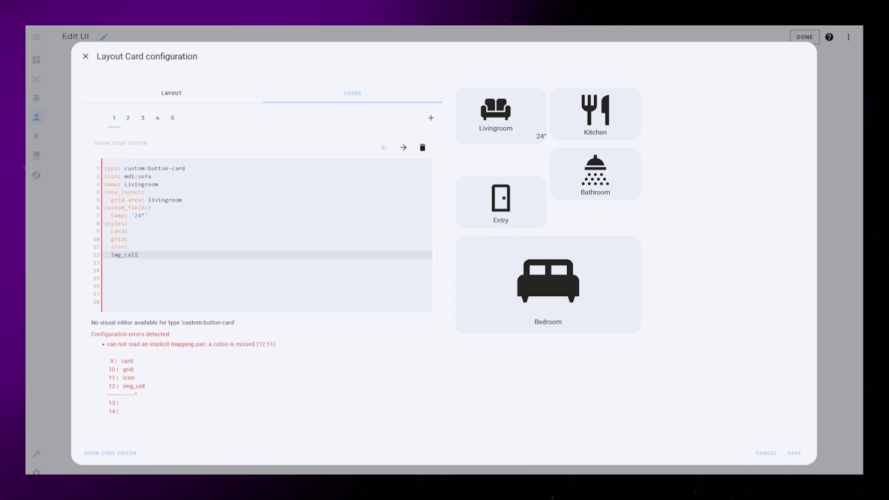
pyautogui.press('Return')
pyautogui.write('name:')
pyautogui.press('Return')
pyautogui.write('custom_fields:')
pyautogui.press('Return')
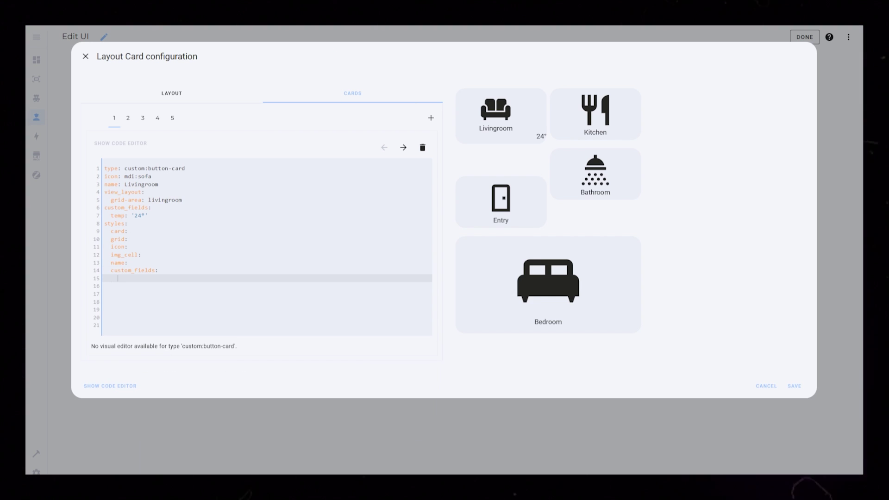
pyautogui.write('temp:')
# Step: Start a grid-template-areas entry under the grid style
pyautogui.click(145, 238)
pyautogui.press('Return')
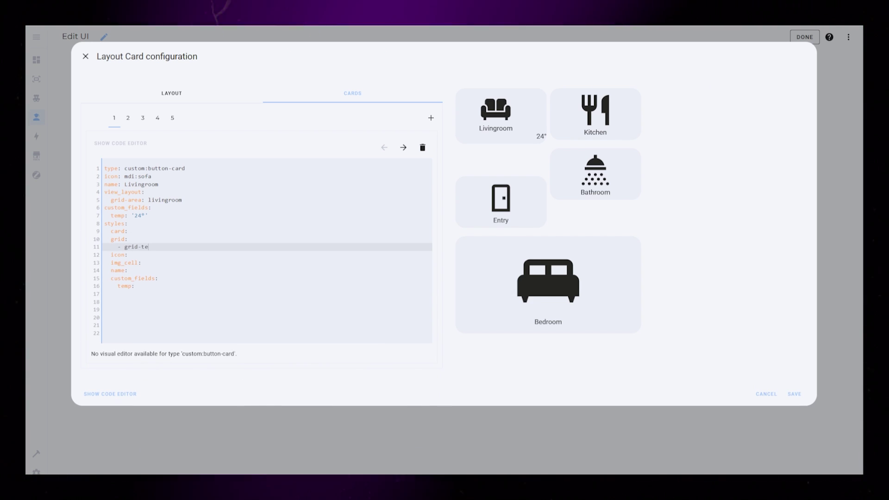
pyautogui.write('- grid-template-areas:')
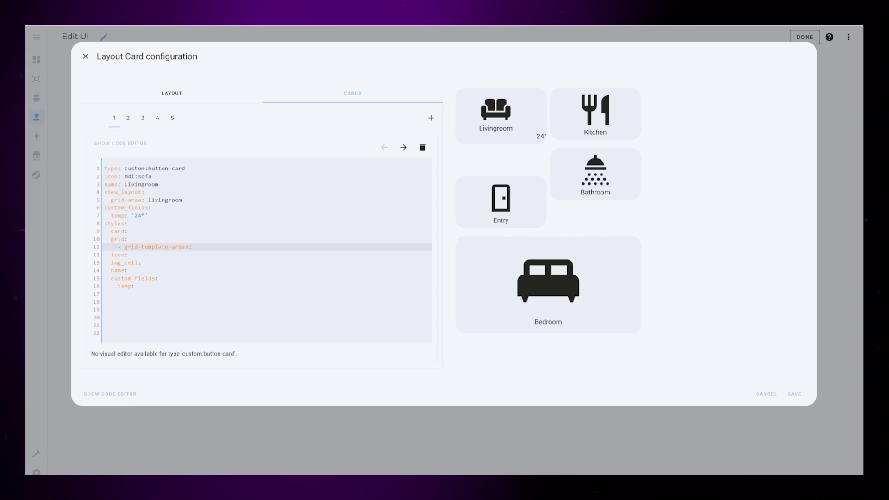
# Step: Set grid areas '"n i" "temp temp"' and rows 1fr min-content, adding a columns key
pyautogui.press('Return')
pyautogui.write('- grid-template-rows:')
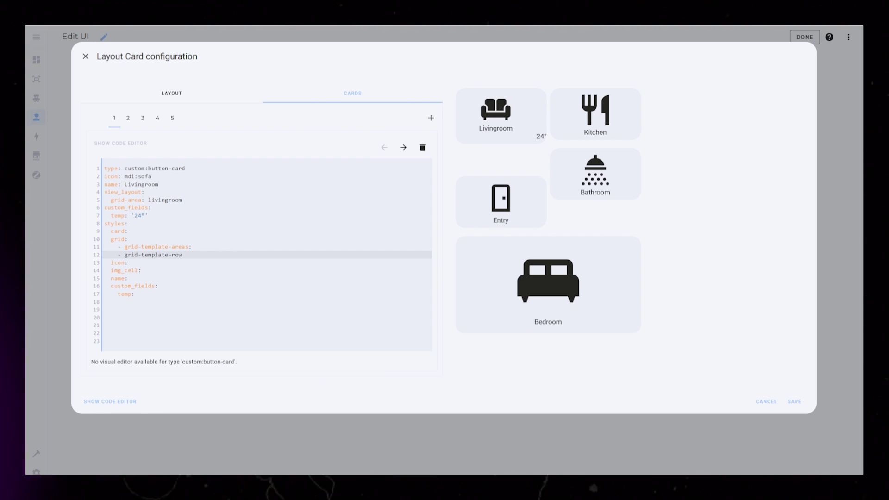
pyautogui.press('Return')
pyautogui.write('- grid-tem')
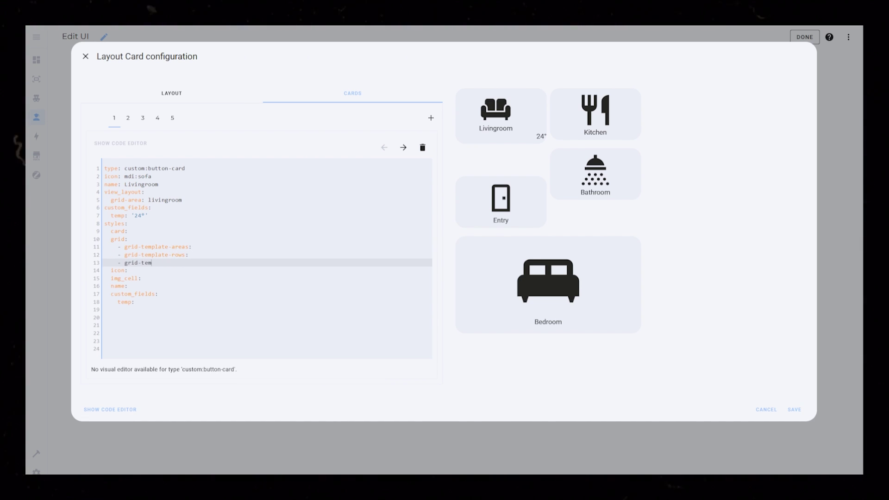
pyautogui.write('plate-columns:')
pyautogui.press('Up')
pyautogui.press('Up')
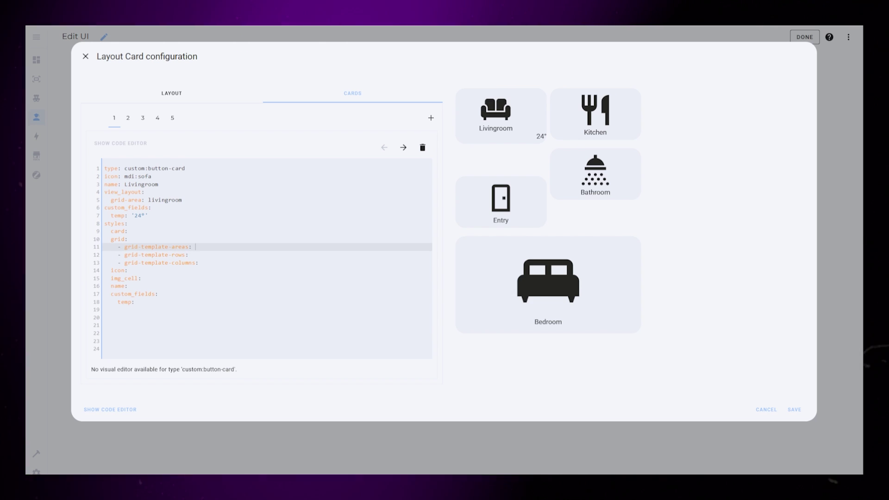
pyautogui.write('\'"n i" "')
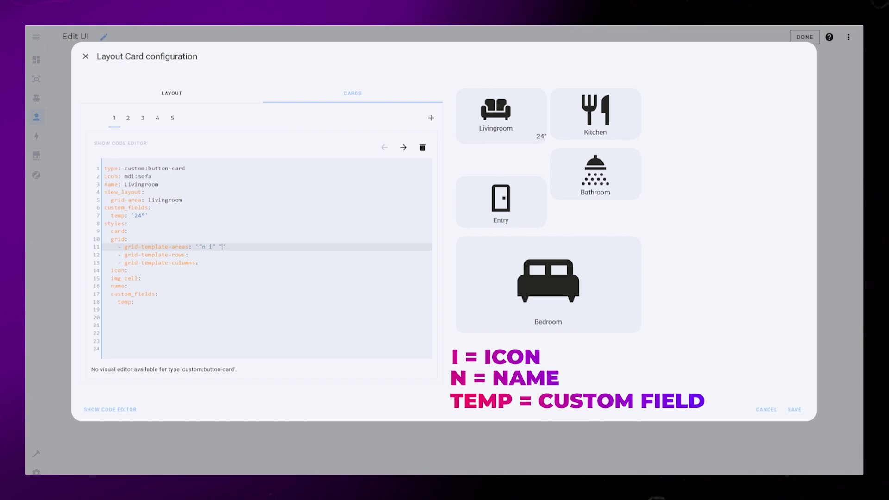
pyautogui.press('Left')
pyautogui.write('temp')
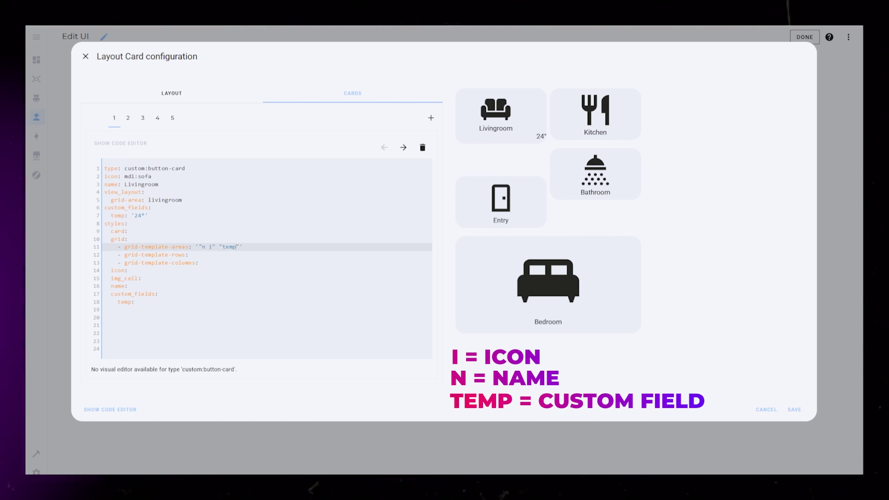
pyautogui.write(' temp')
pyautogui.press('Down')
pyautogui.write('1fr min-content')
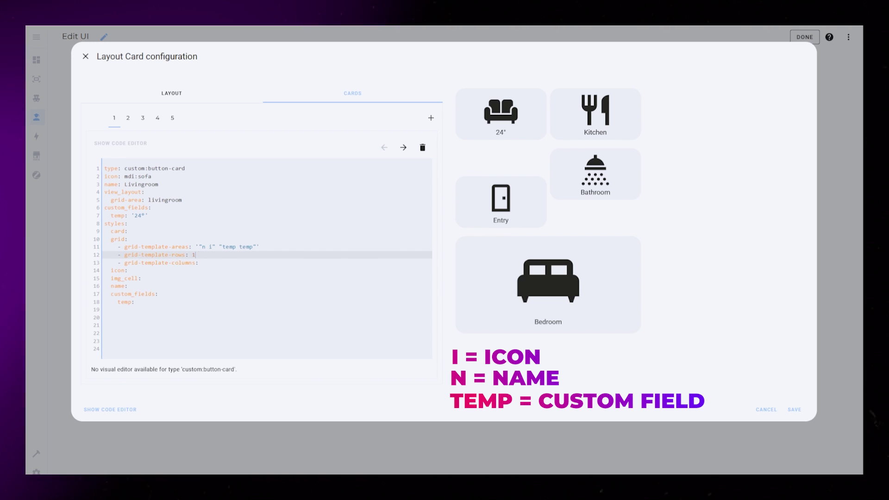
pyautogui.press('Down')
# Step: Set grid columns to min-content 1fr and give the card padding 8px and height 100%
pyautogui.write('min-content 1fr')
pyautogui.click(149, 227)
pyautogui.press('Return')
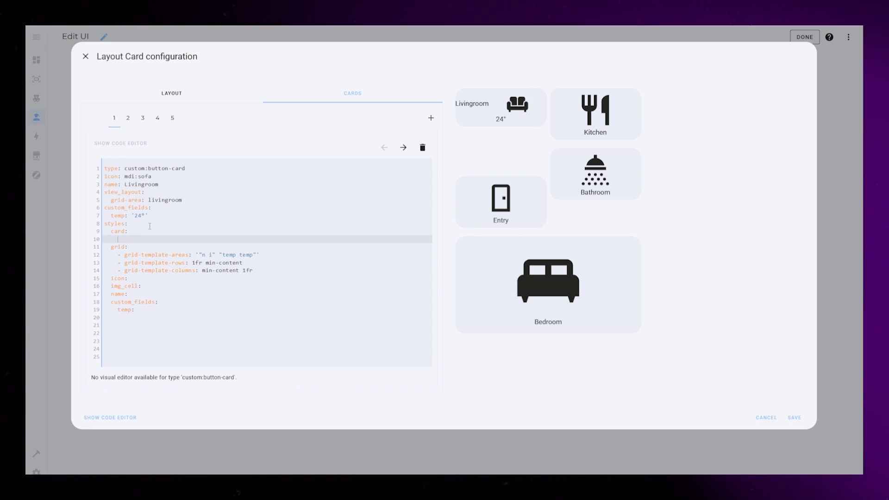
pyautogui.write('- pad')
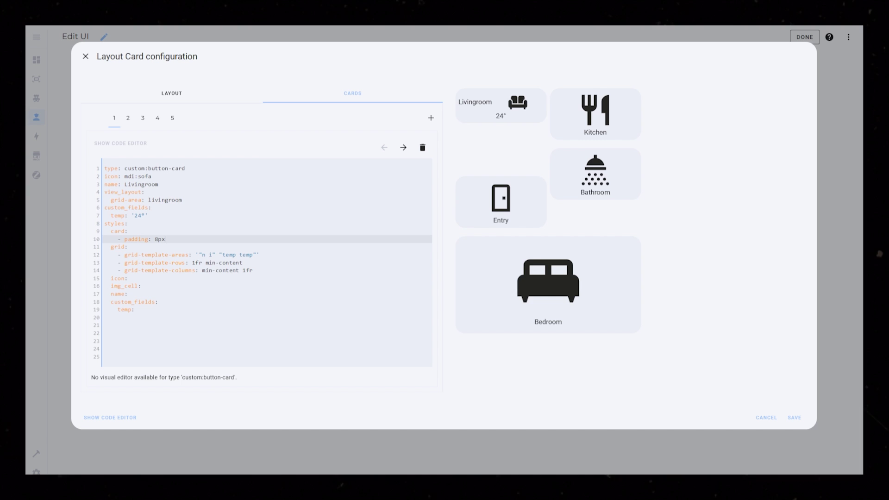
pyautogui.write('ding: 8px')
pyautogui.press('Return')
pyautogui.write('- he')
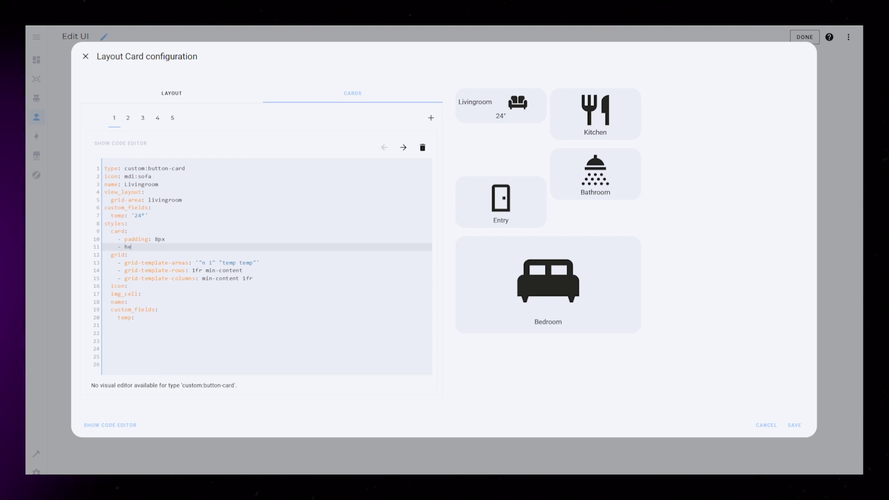
pyautogui.write('ight: 100%')
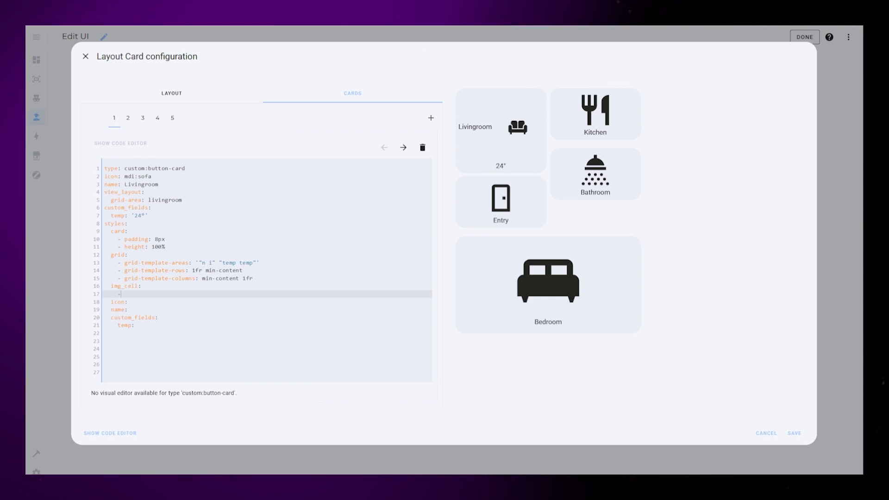
pyautogui.write('-justify-s')
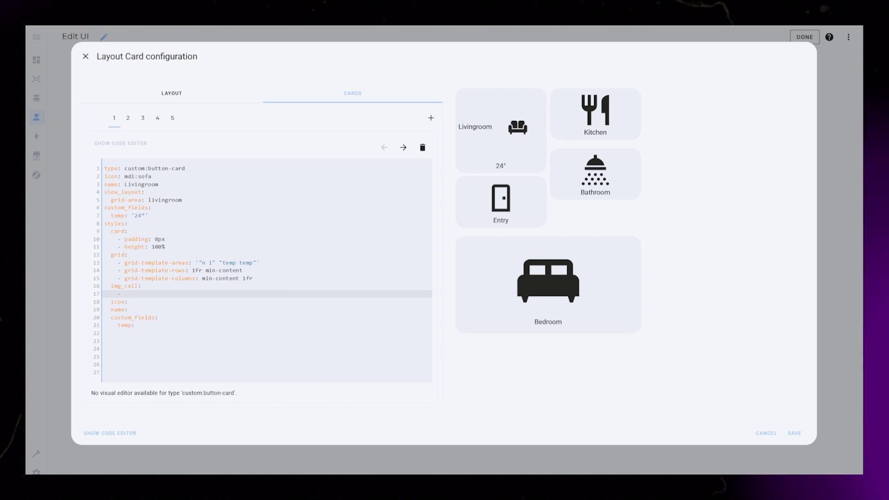
pyautogui.write('elf: end')
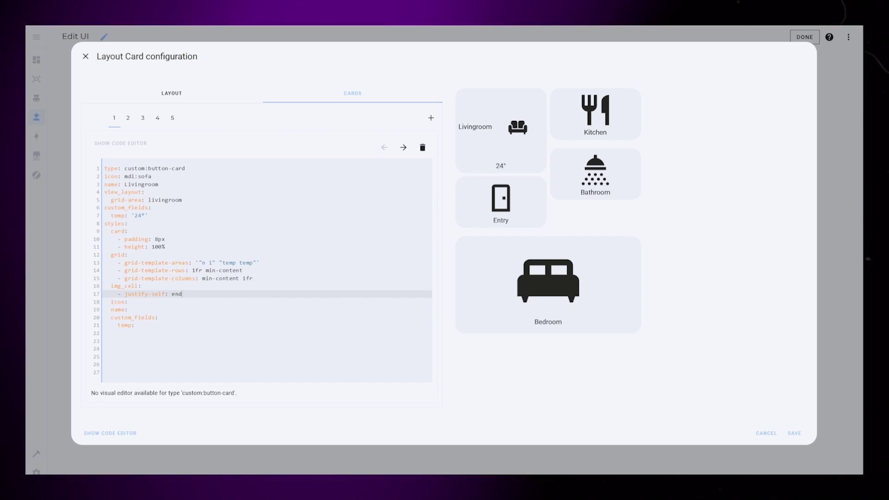
# Step: Align the icon cell to the top-right (justify-self end, align-self start) and size it 60px by 60px
pyautogui.press('Return')
pyautogui.write('- align-self: start')
pyautogui.press('Return')
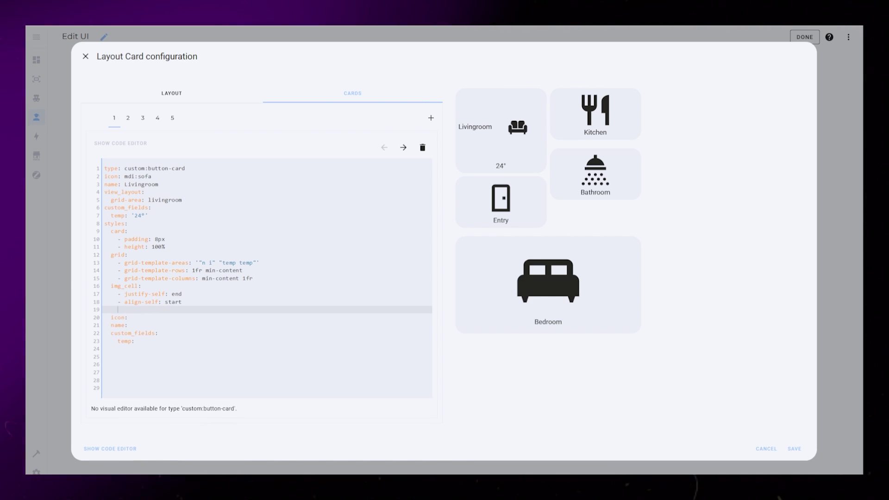
pyautogui.write('- width: 60px')
pyautogui.press('Return')
pyautogui.write('- height: 60px')
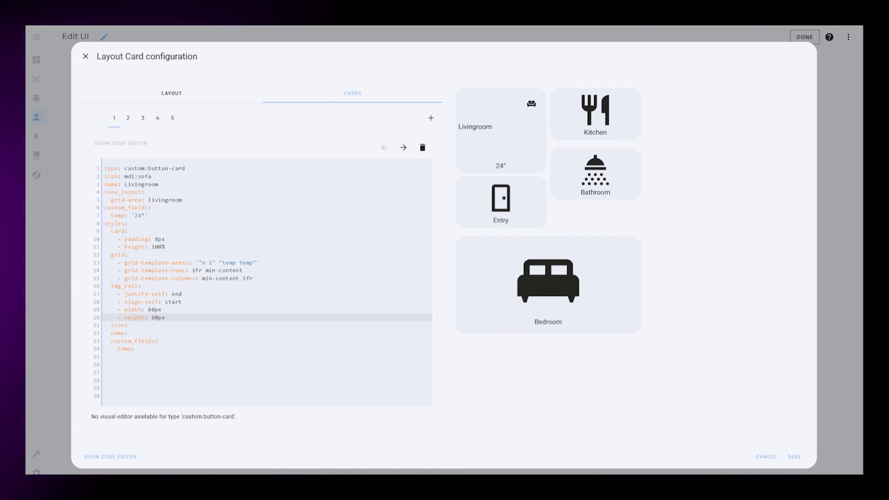
# Step: Give the icon cell a '#A8CD9F' background copied from Notepad and begin its border-radius
pyautogui.click(214, 300)
pyautogui.press('Return')
pyautogui.write('-')
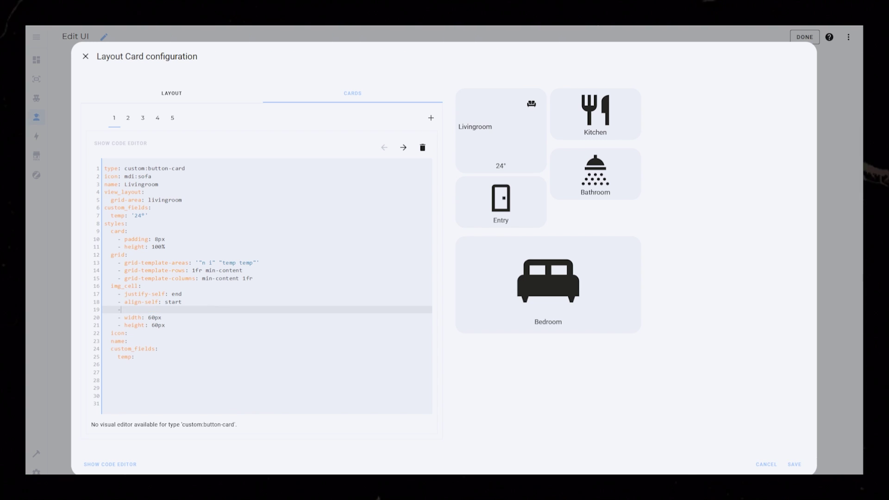
pyautogui.write(" background: '")
pyautogui.hotkey('alt', 'Tab')
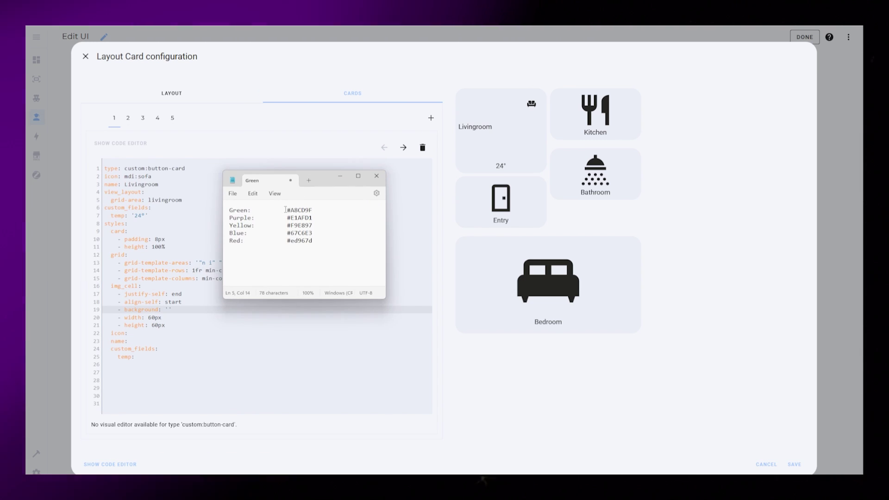
pyautogui.click(341, 177)
pyautogui.hotkey('ctrl', 'v')
pyautogui.press('Return')
pyautogui.write('- b')
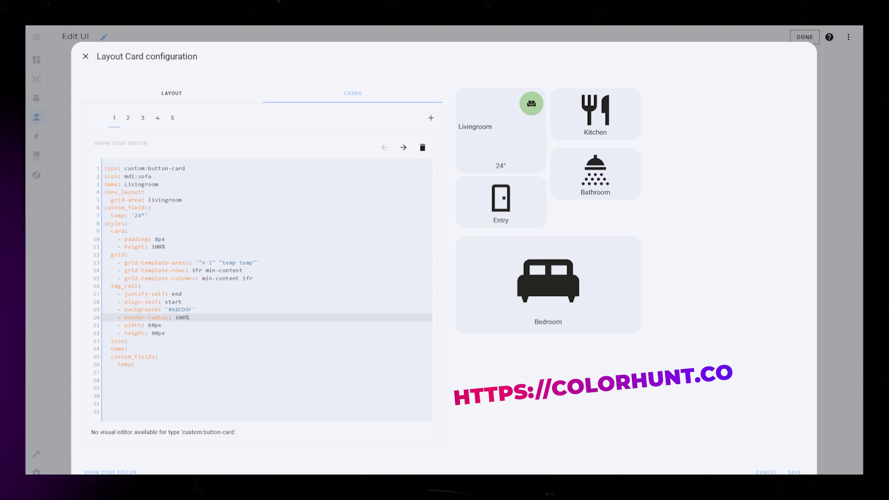
pyautogui.click(128, 341)
pyautogui.press('Return')
# Step: Make the sofa icon 28px black and left-align the Livingroom name at the top-left
pyautogui.write('- width: ')
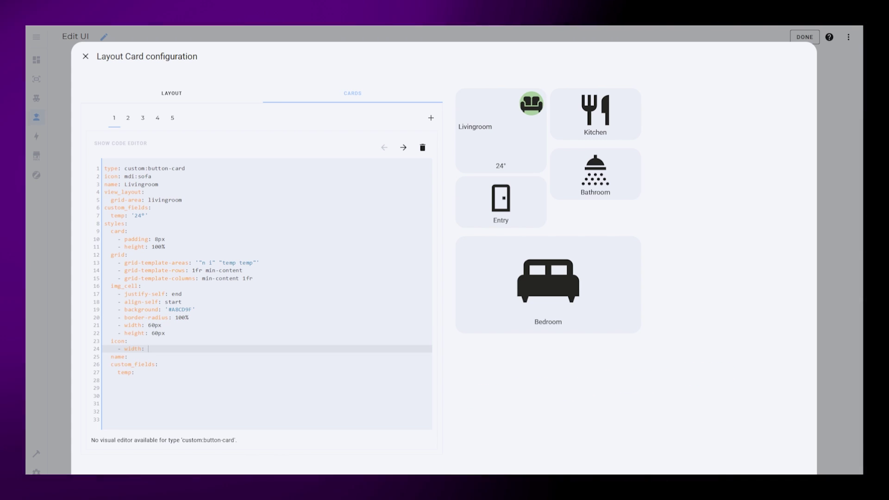
pyautogui.write('28px     - color: ')
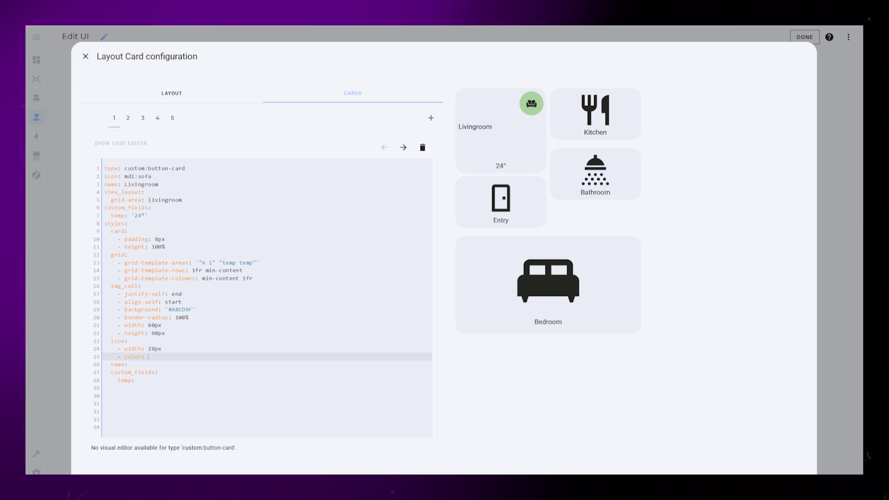
pyautogui.write('black   name:     - justify')
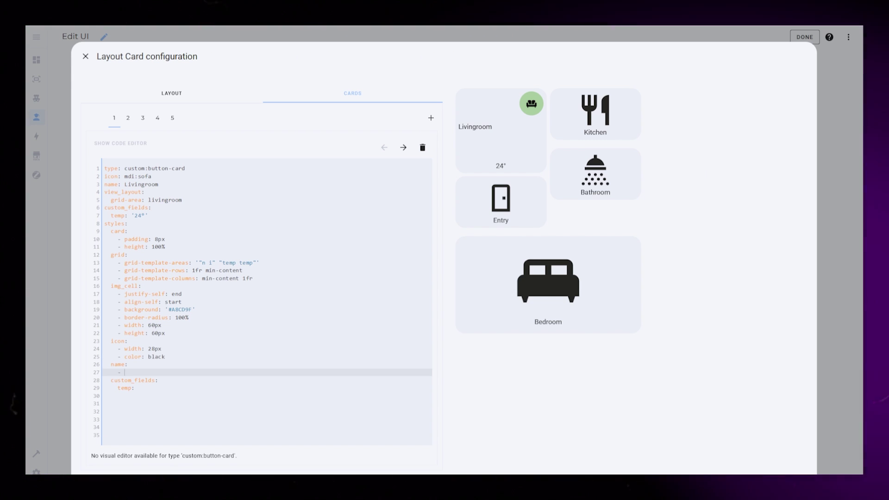
pyautogui.write('-self: start')
pyautogui.press('Return')
pyautogui.write('- ')
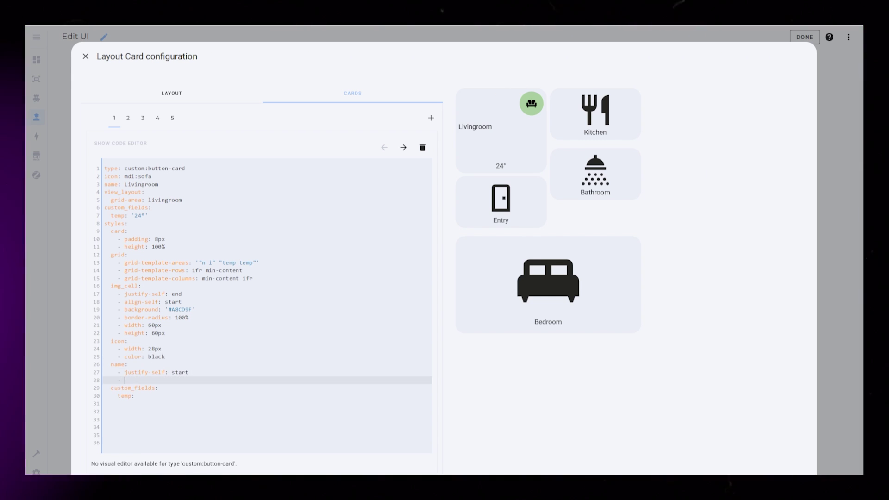
pyautogui.write('align-self: start')
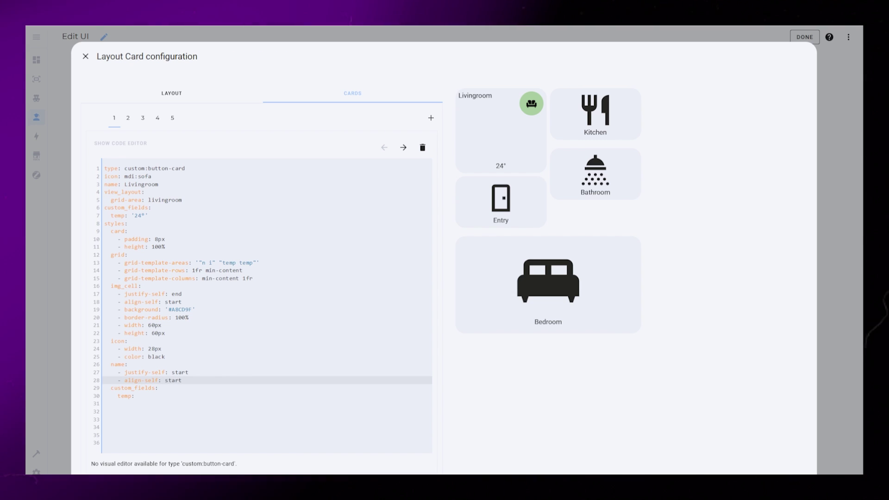
pyautogui.press('Return')
pyautogui.write('- text-align: left')
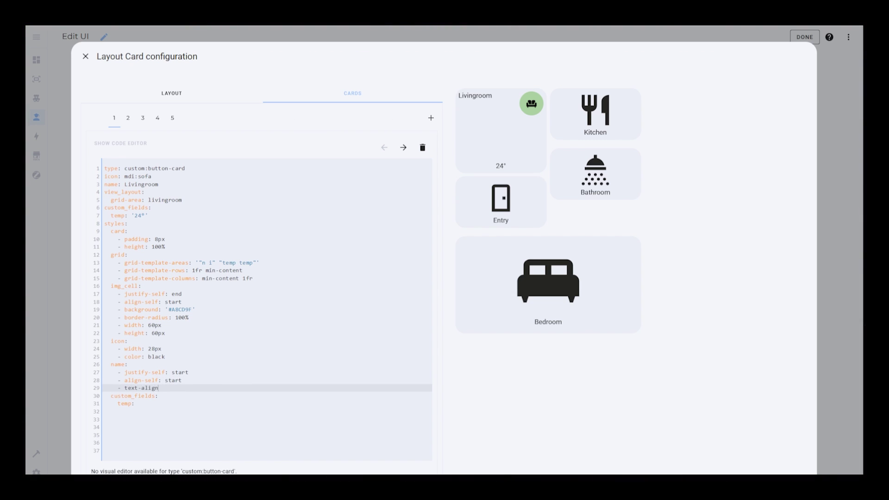
# Step: Give the Livingroom name 16px font size, weight 500 and 14px padding
pyautogui.press('BackSpace')
pyautogui.press('BackSpace')
pyautogui.press('BackSpace')
pyautogui.press('BackSpace')
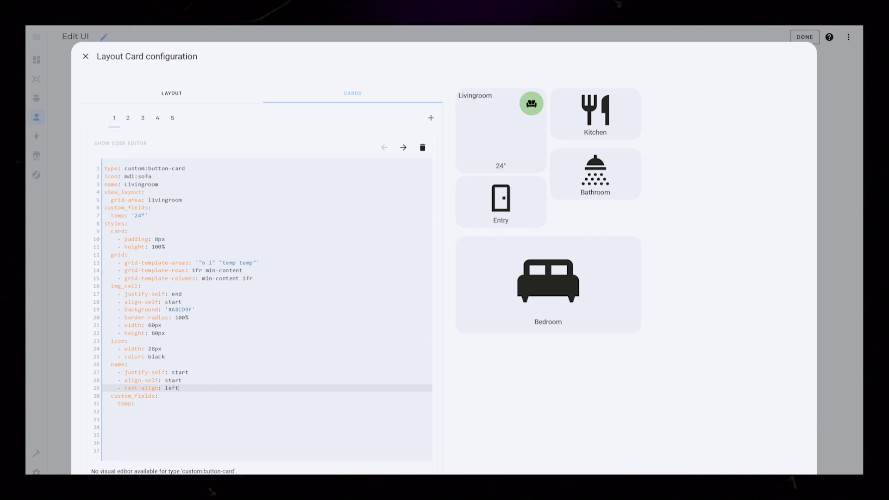
pyautogui.press('Return')
pyautogui.write('- font-size: 16px')
pyautogui.press('Return')
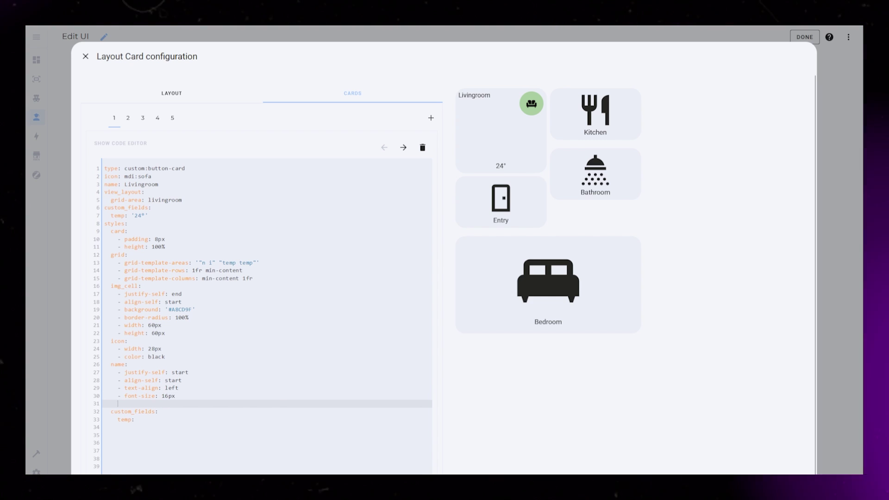
pyautogui.write('- font-weight: 500k')
pyautogui.press('Return')
pyautogui.write('- padding: 14px')
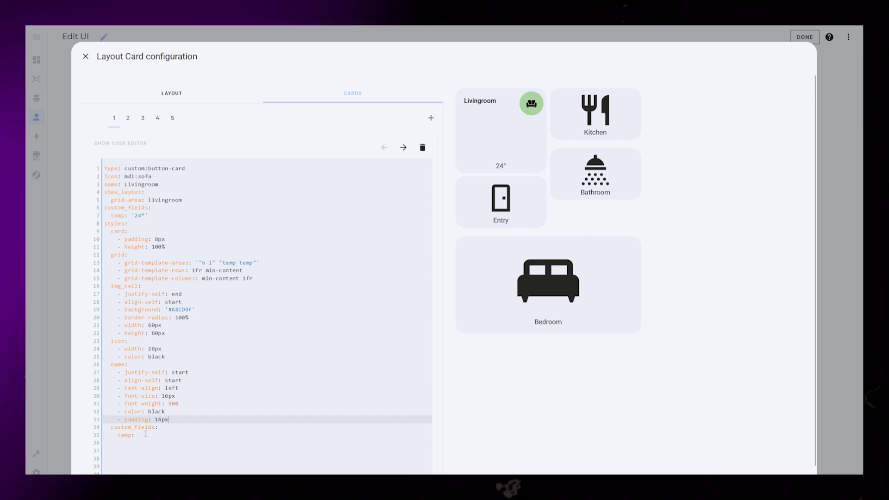
pyautogui.scroll(-1, 379, 389)
# Step: Style the temperature start-aligned with 40px line-height, weight 300, black, and 0 0 6px 14px padding
pyautogui.click(194, 419)
pyautogui.press('Return')
pyautogui.press('Tab')
pyautogui.write('- ')
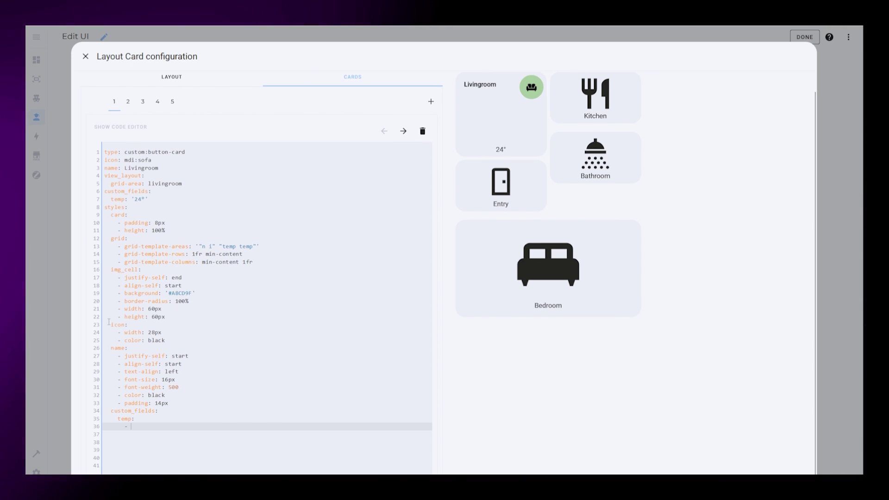
pyautogui.write('justify-self: start')
pyautogui.press('Return')
pyautogui.write('- font-size: 40')
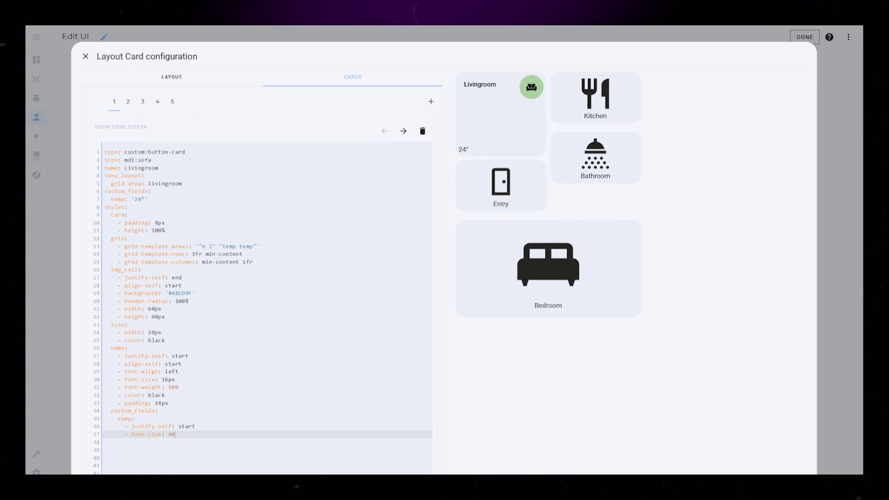
pyautogui.write('- line-height: 40px')
pyautogui.press('Return')
pyautogui.write('- ')
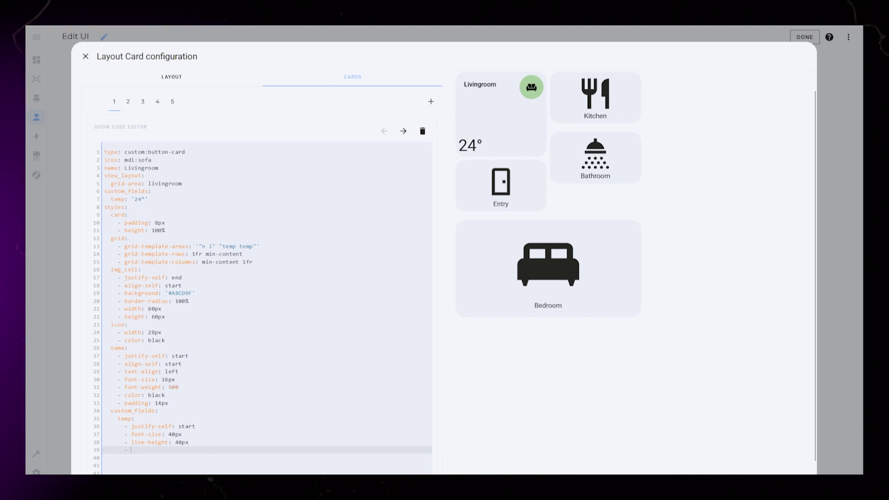
pyautogui.write('font-weight: 300')
pyautogui.press('Return')
pyautogui.write('- color: black')
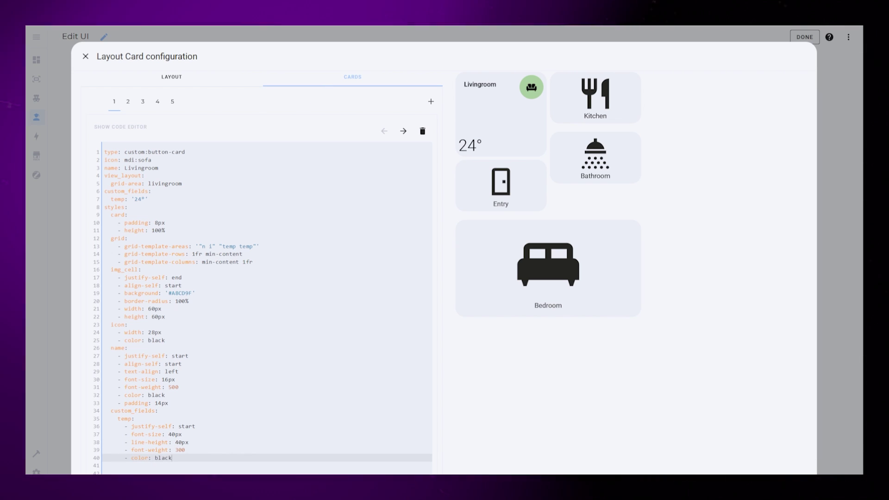
pyautogui.press('Return')
pyautogui.write('- padding: 0 0 6px 14px')
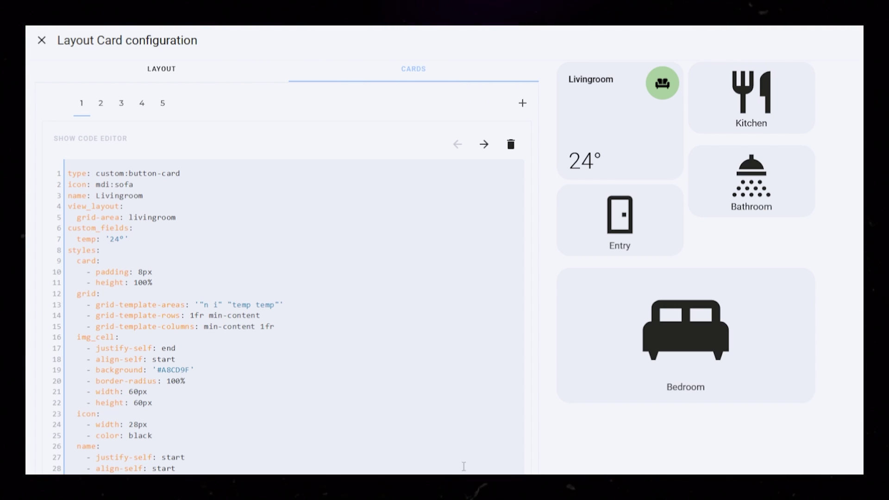
# Step: Change the first grid row height from 150px to 250px
pyautogui.click(188, 76)
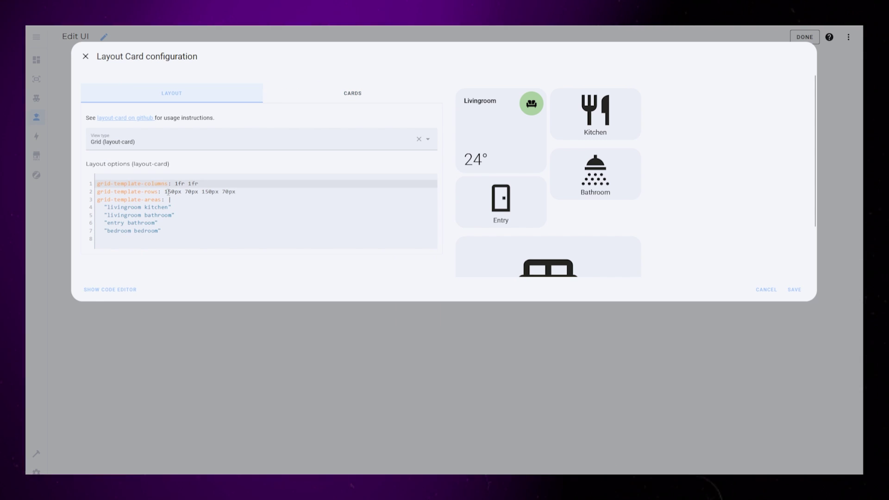
pyautogui.click(169, 192)
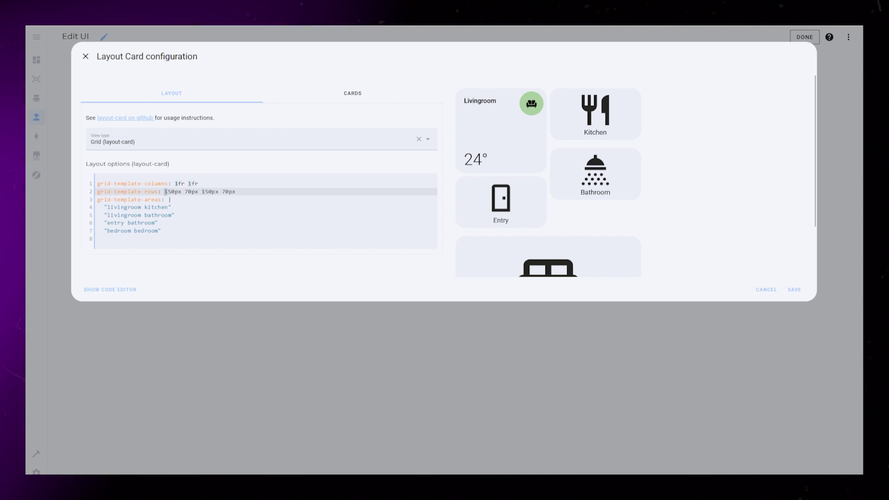
pyautogui.press('BackSpace')
pyautogui.write('24')
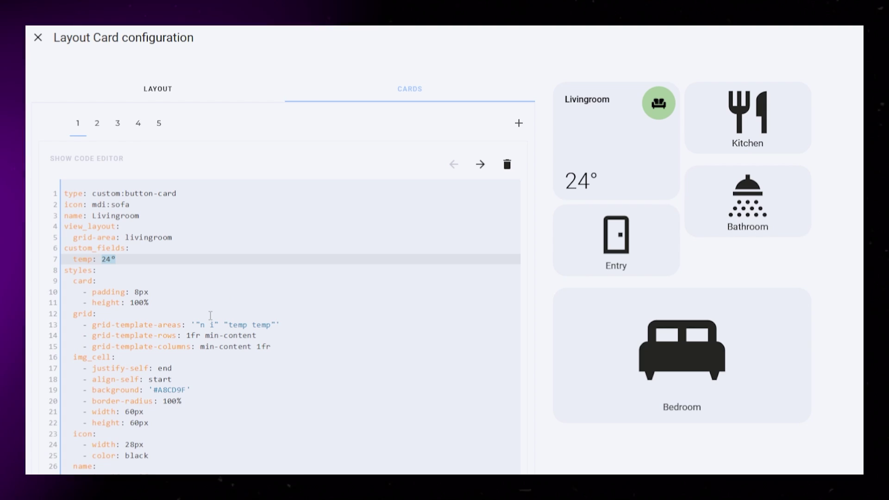
# Step: Start a [[[ ]]] JavaScript template declaring temp and hum variables, with temp reading states[]
pyautogui.press('Return')
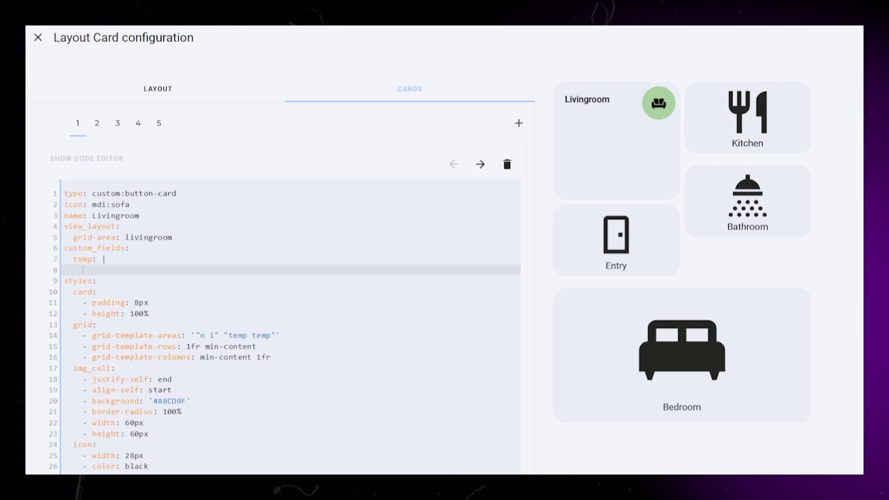
pyautogui.write('[[[')
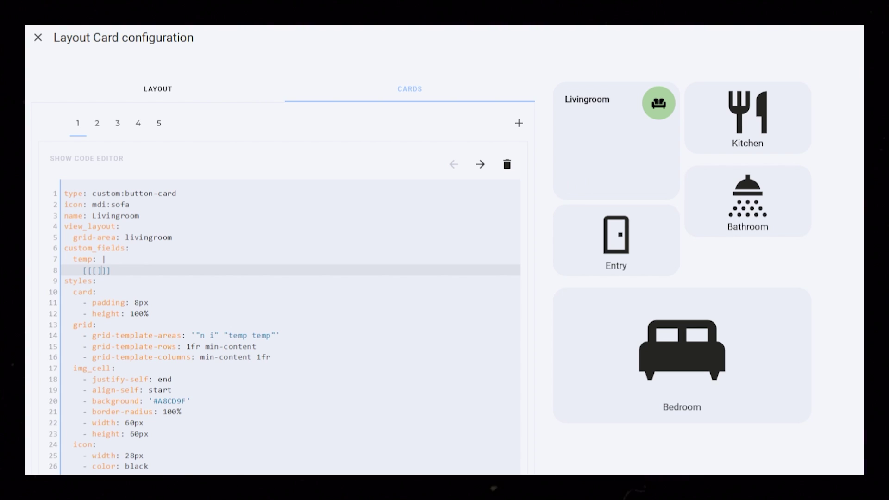
pyautogui.press('Return')
pyautogui.press('Return')
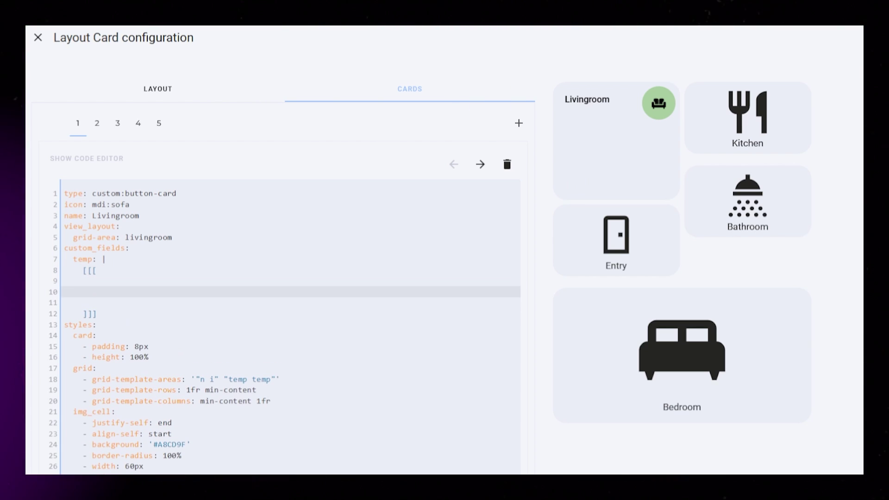
pyautogui.write('var temp "')
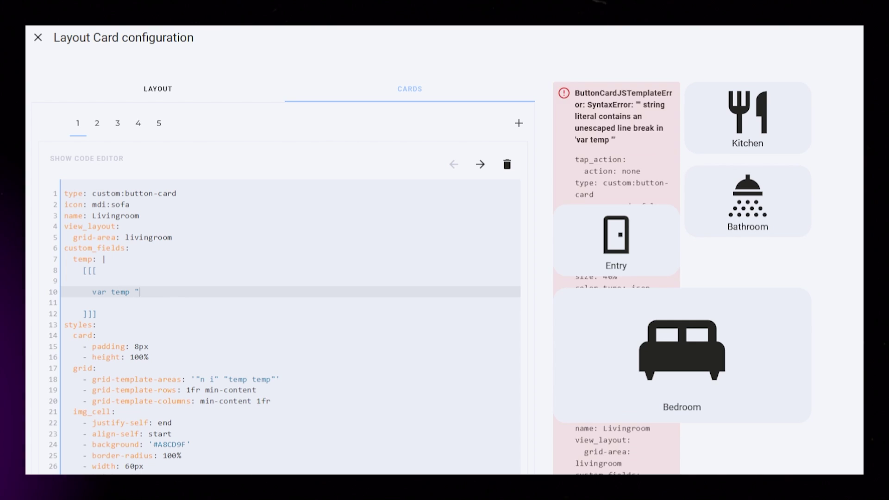
pyautogui.press('BackSpace')
pyautogui.write('= ;')
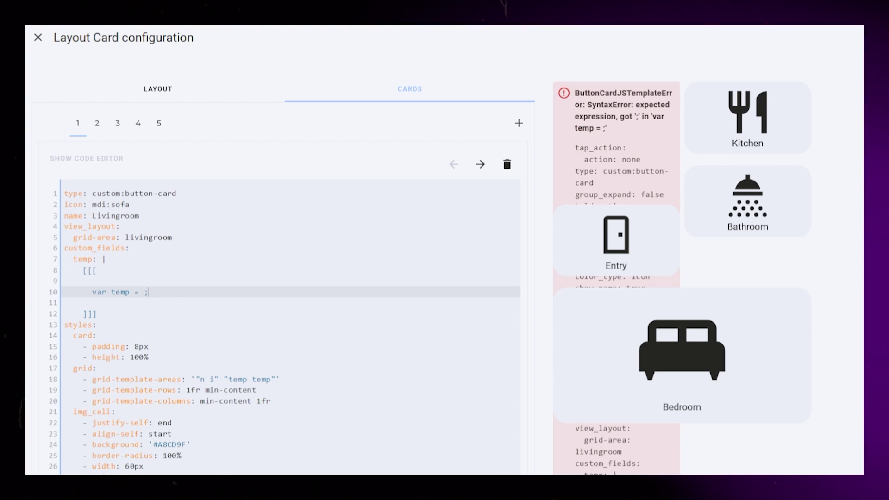
pyautogui.press('Return')
pyautogui.write('var hum = ;')
pyautogui.press('Up')
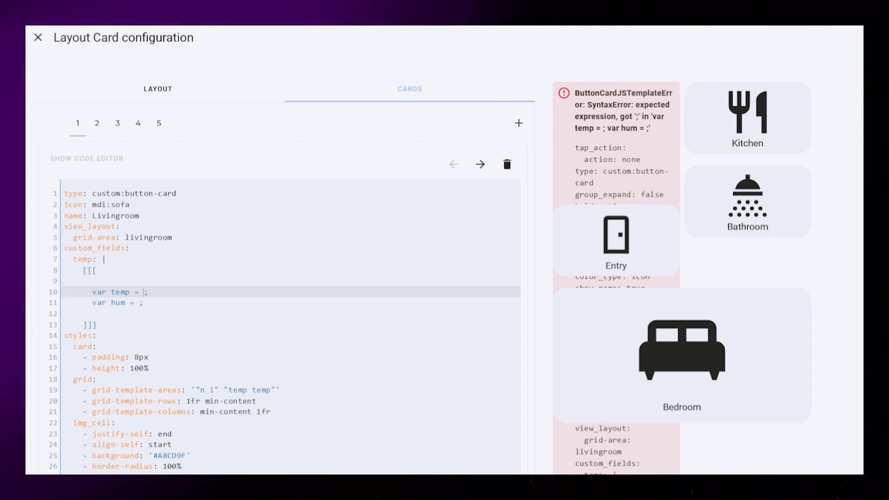
pyautogui.write("states['sensor.temperatur_stue_temperature")
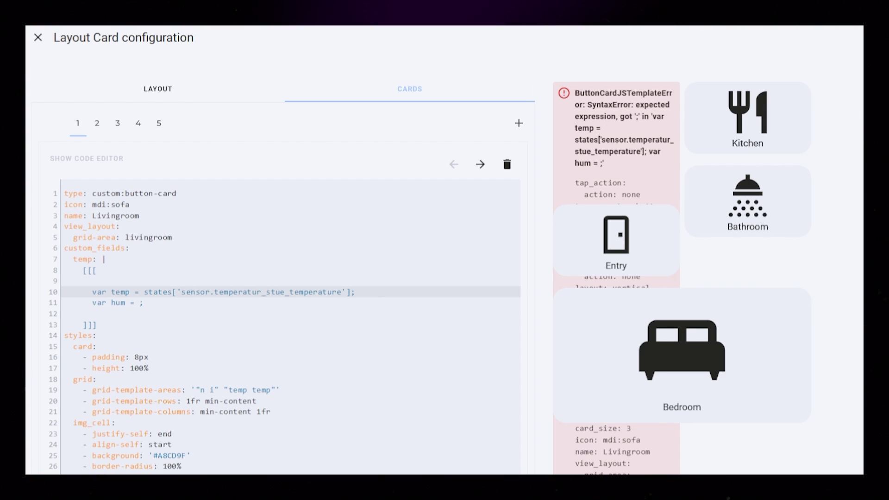
# Step: Point hum at the humidity sensor by pasting the lookup and renaming temperature to humidity
pyautogui.click(139, 303)
pyautogui.write("states['sensor.temperatur_stue_temperature'].state")
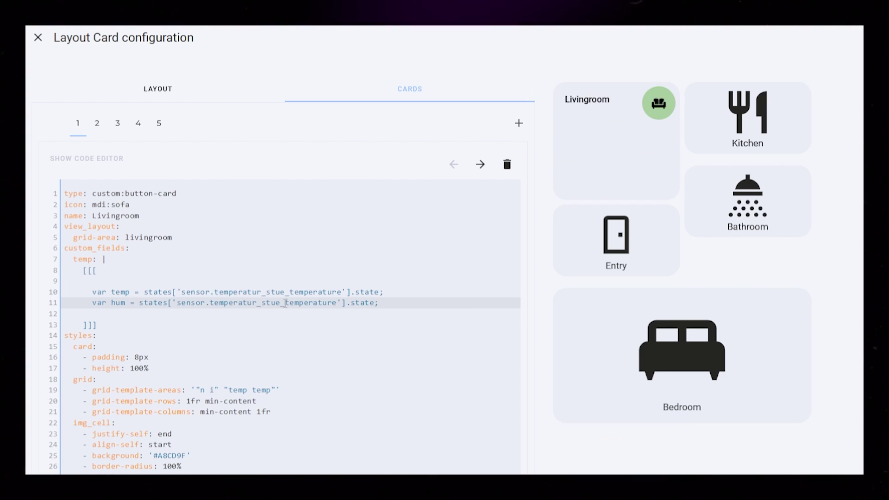
pyautogui.moveTo(284, 303); pyautogui.dragTo(337, 301)
pyautogui.write('humidity')
pyautogui.click(317, 293)
pyautogui.click(303, 311)
pyautogui.press('Return')
pyautogui.press('Return')
pyautogui.press('Up')
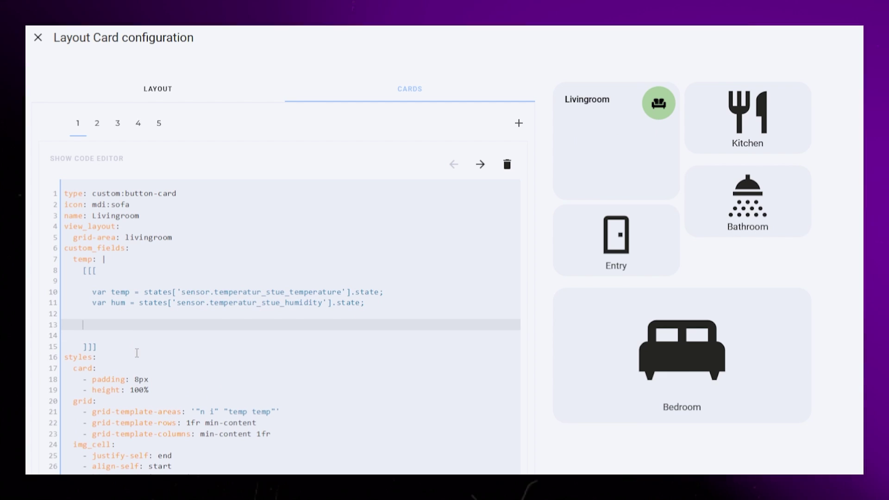
# Step: Return `${temp} ${hum}` so the card shows temperature followed by humidity
pyautogui.write('return ``')
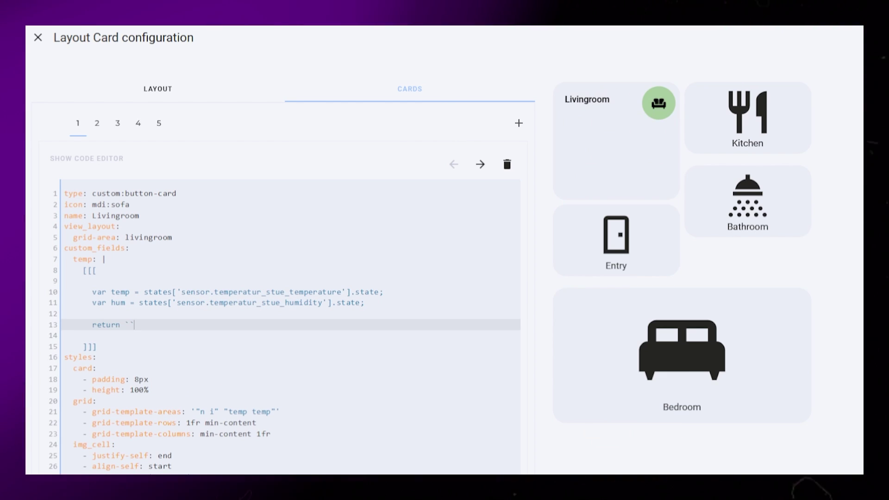
pyautogui.press('Left')
pyautogui.write('$')
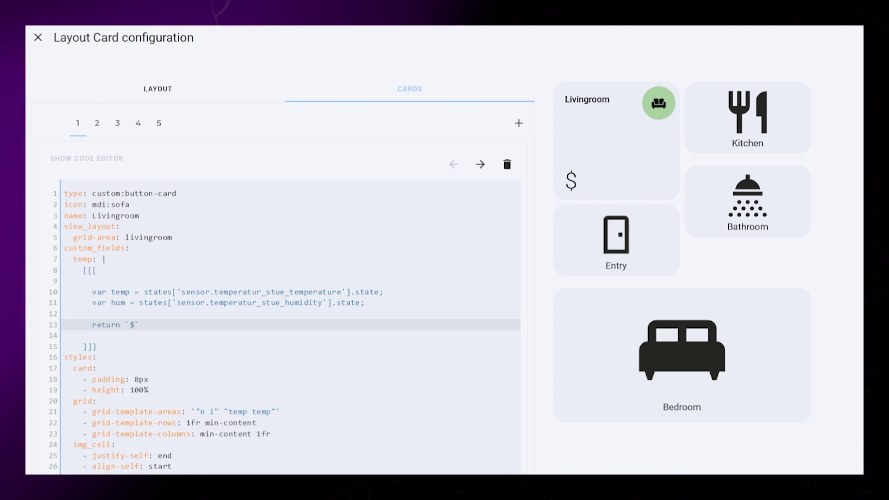
pyautogui.write('{')
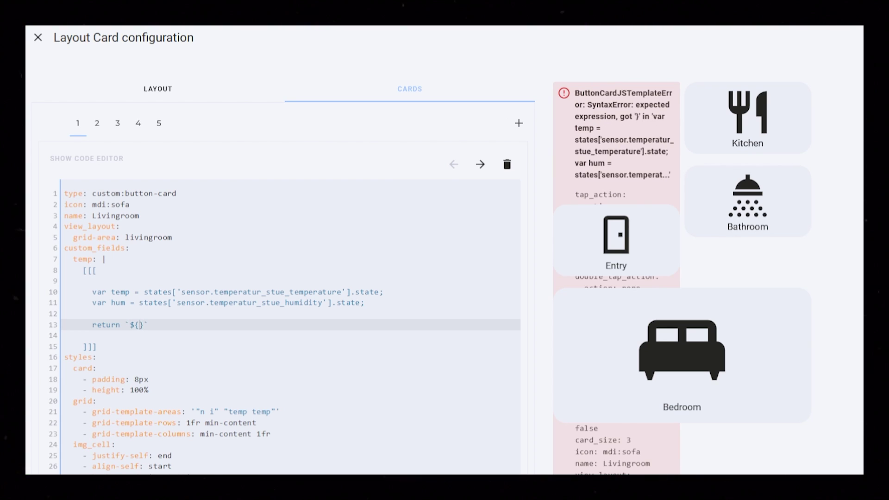
pyautogui.write('temp} ${temp')
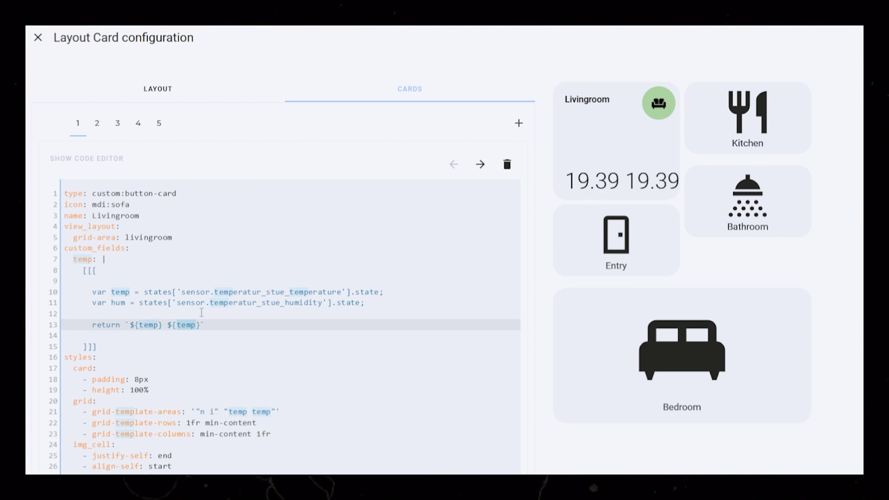
pyautogui.press('BackSpace')
pyautogui.press('BackSpace')
pyautogui.press('BackSpace')
pyautogui.press('BackSpace')
pyautogui.write('hum')
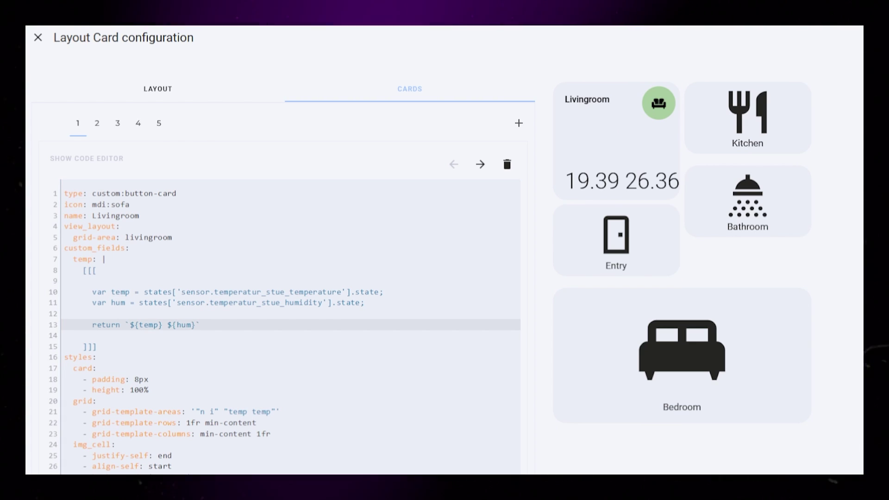
# Step: Round the temperature with parseFloat(temp).toFixed(0) in the return line and select ${hum} to remove
pyautogui.click(139, 326)
pyautogui.write('(')
pyautogui.moveTo(144, 326); pyautogui.dragTo(164, 326)
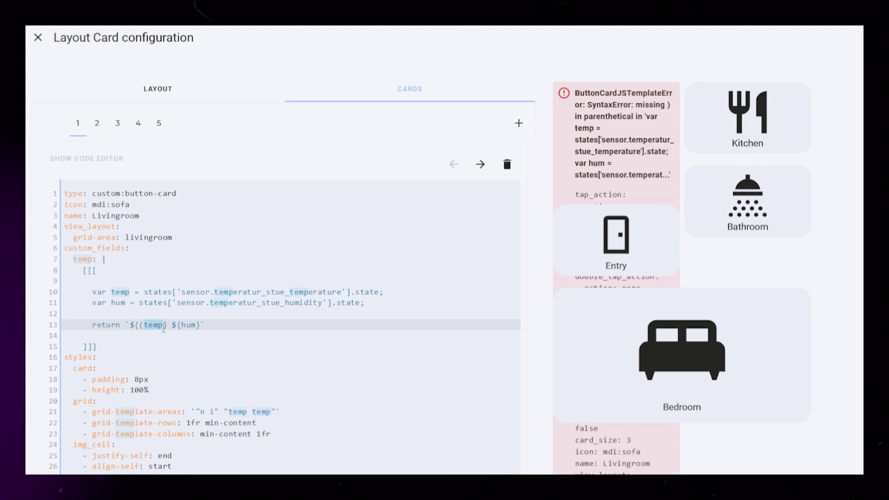
pyautogui.click(164, 326)
pyautogui.write(')')
pyautogui.click(130, 325)
pyautogui.write('parseFloat(temp)')
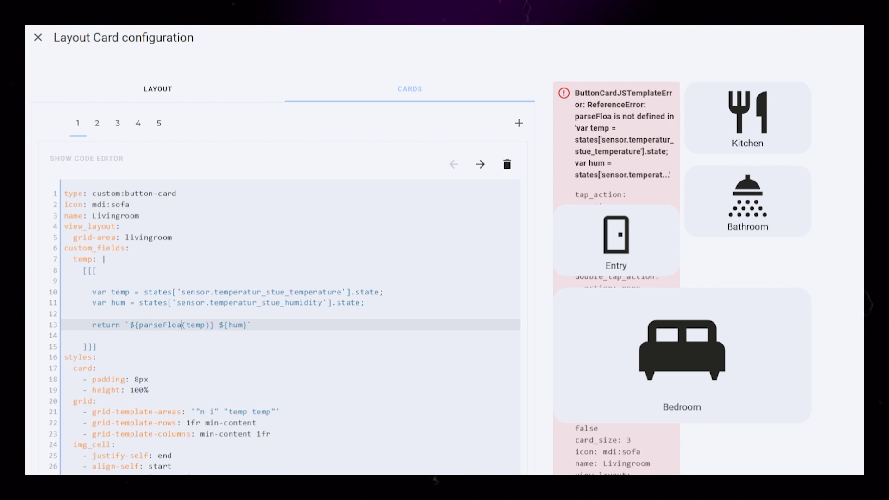
pyautogui.write('.toFix')
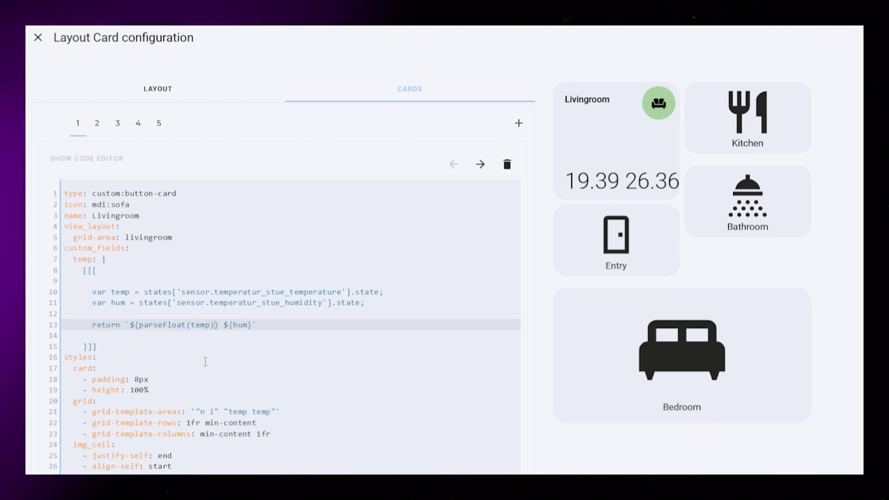
pyautogui.write('ed')
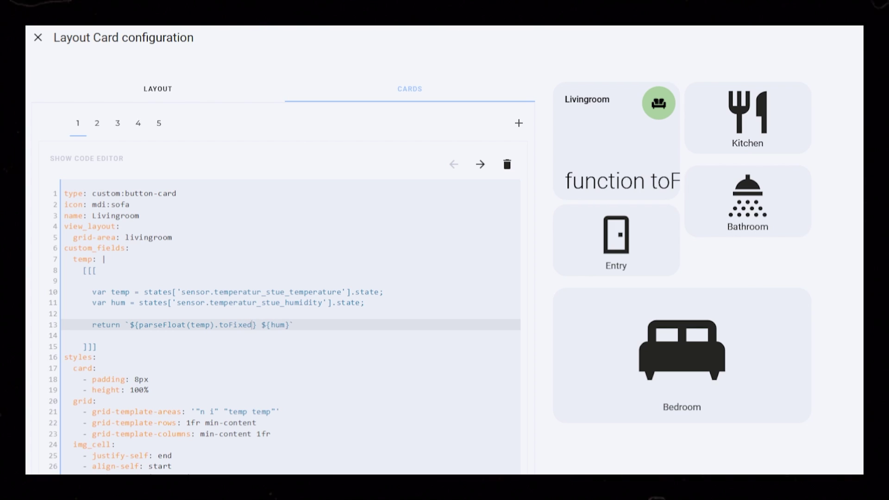
pyautogui.write('(0)')
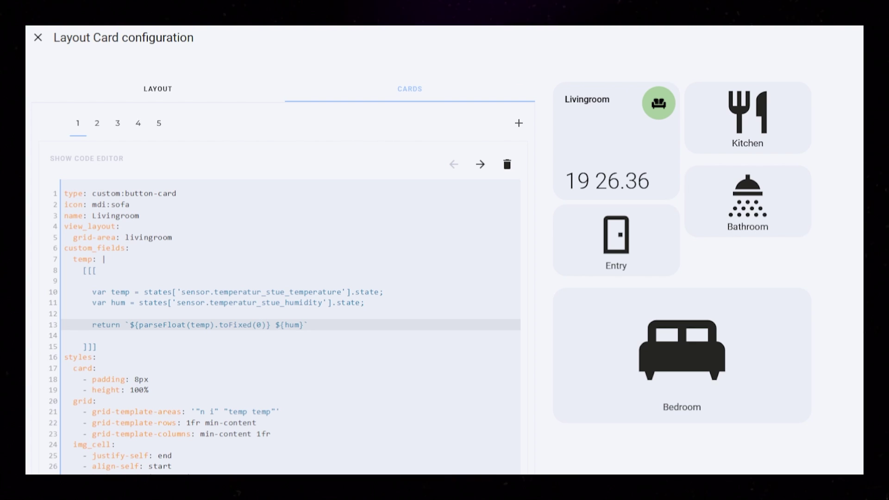
pyautogui.moveTo(276, 324); pyautogui.dragTo(305, 324)
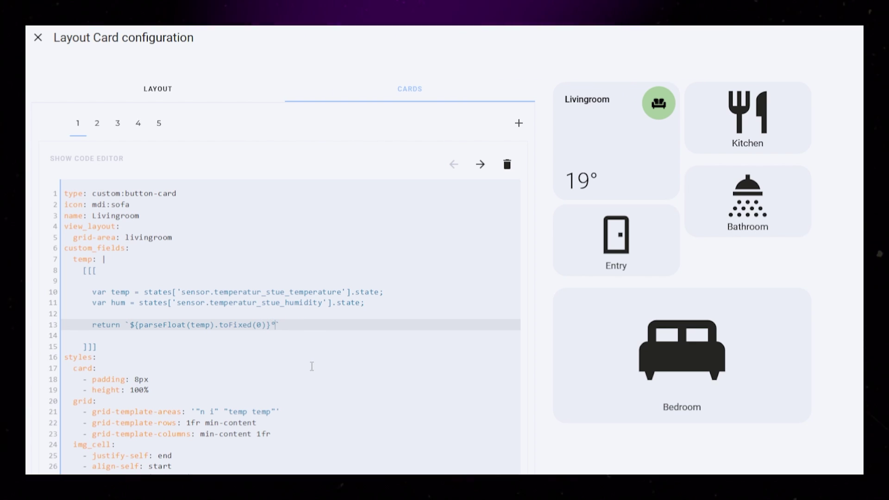
# Step: Add a separate line showing parseFloat(hum).toFixed(0) followed by a % sign
pyautogui.click(130, 325)
pyautogui.press('Return')
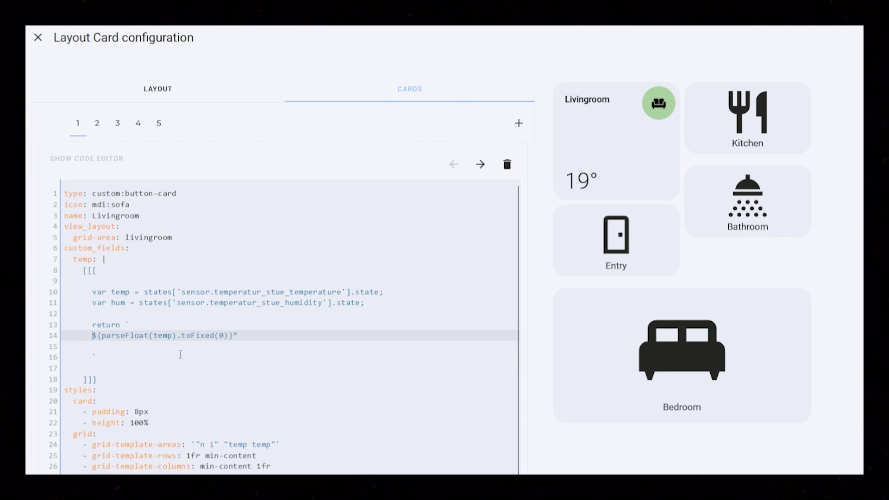
pyautogui.moveTo(234, 336); pyautogui.dragTo(93, 336)
pyautogui.click(116, 345)
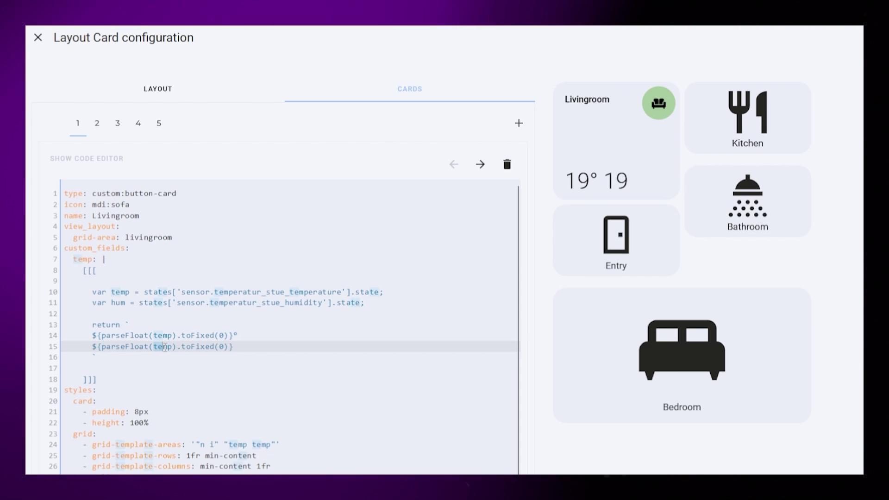
pyautogui.doubleClick(145, 347)
pyautogui.write('hum')
pyautogui.click(253, 347)
pyautogui.write('%')
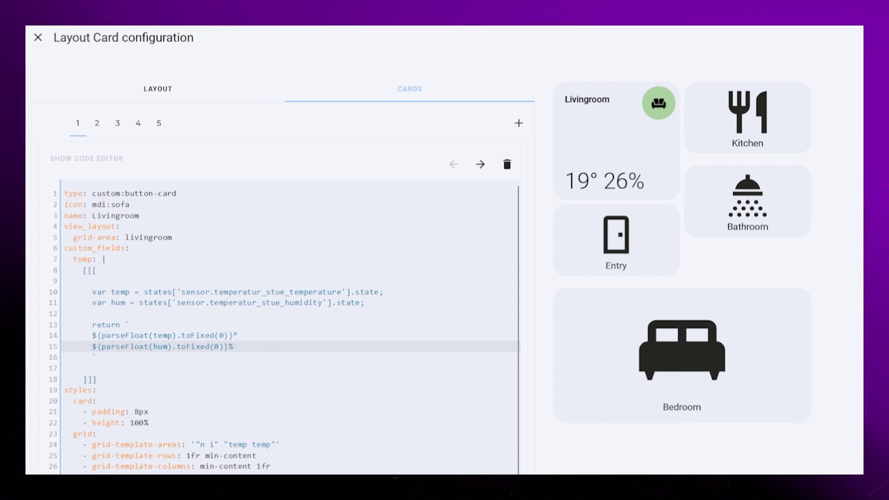
# Step: Wrap the humidity in a span styled font-size:14px, font-weight:400, opacity:0.5
pyautogui.click(246, 336)
pyautogui.press('Return')
pyautogui.write('<>')
pyautogui.press('Left')
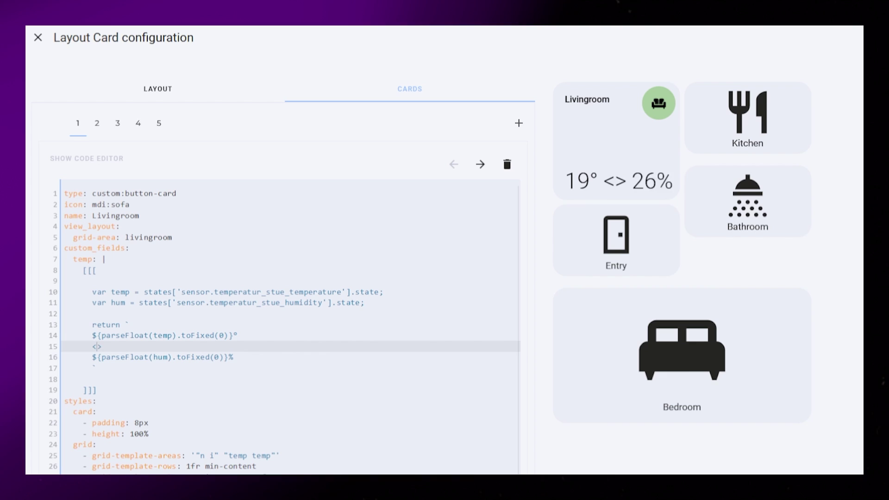
pyautogui.write('span')
pyautogui.click(248, 355)
pyautogui.press('Return')
pyautogui.write('<>')
pyautogui.press('Left')
pyautogui.write('/span')
pyautogui.click(118, 347)
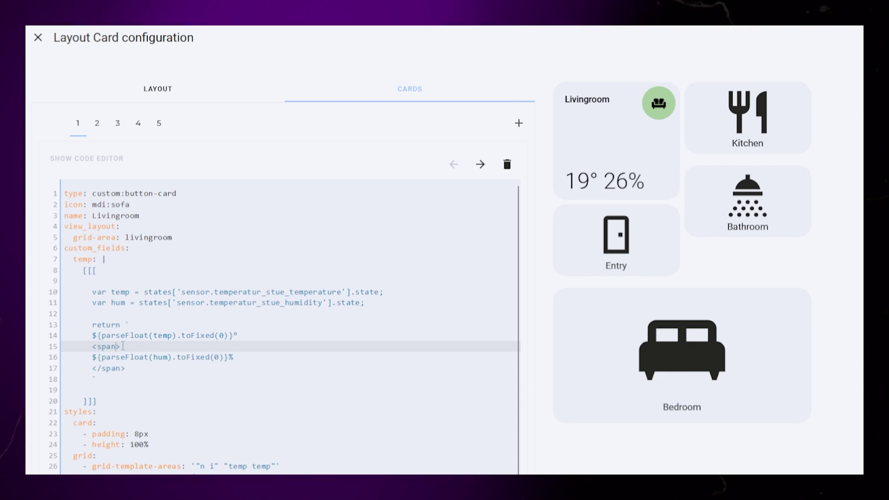
pyautogui.write('style=')
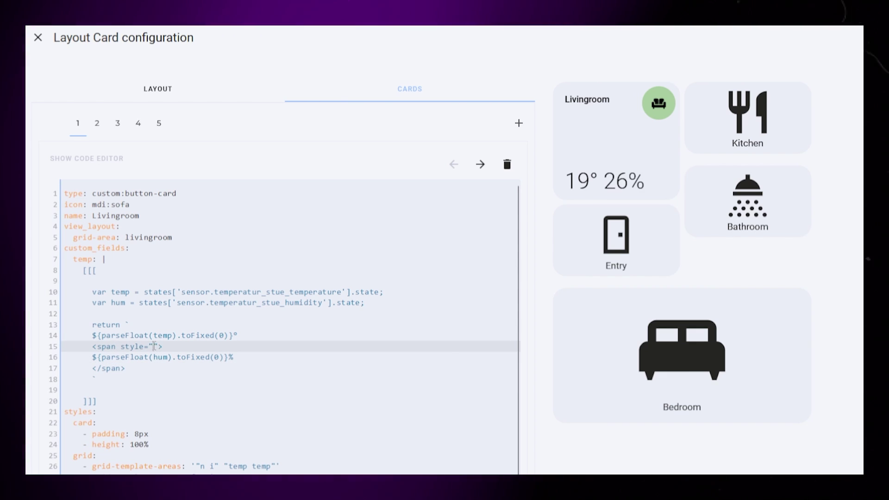
pyautogui.write('"font-size:14px')
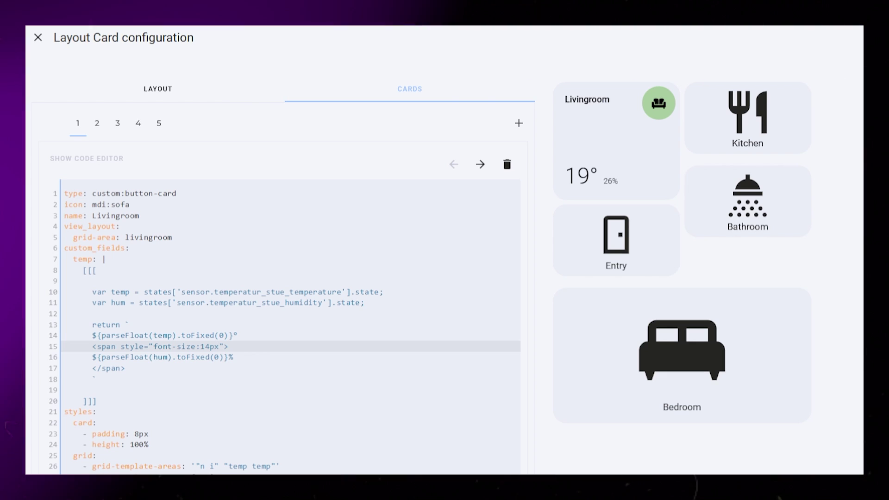
pyautogui.write(';font-weight:400')
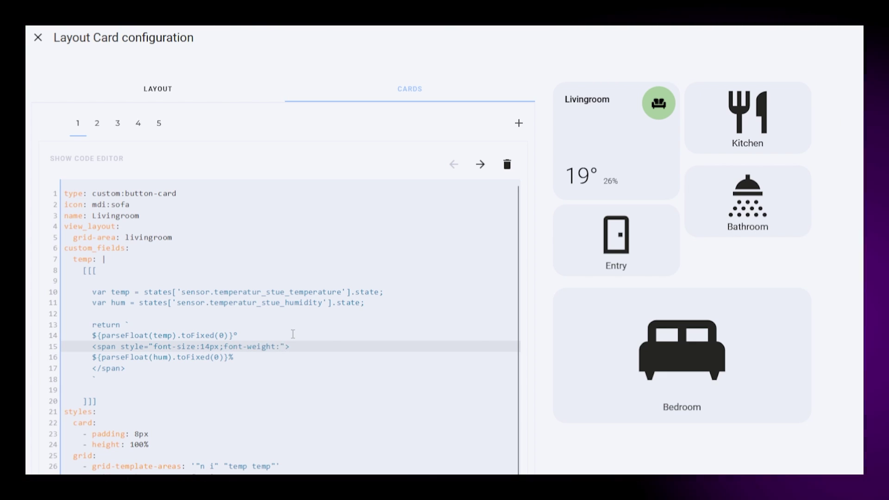
pyautogui.write(';opacity:0.5')
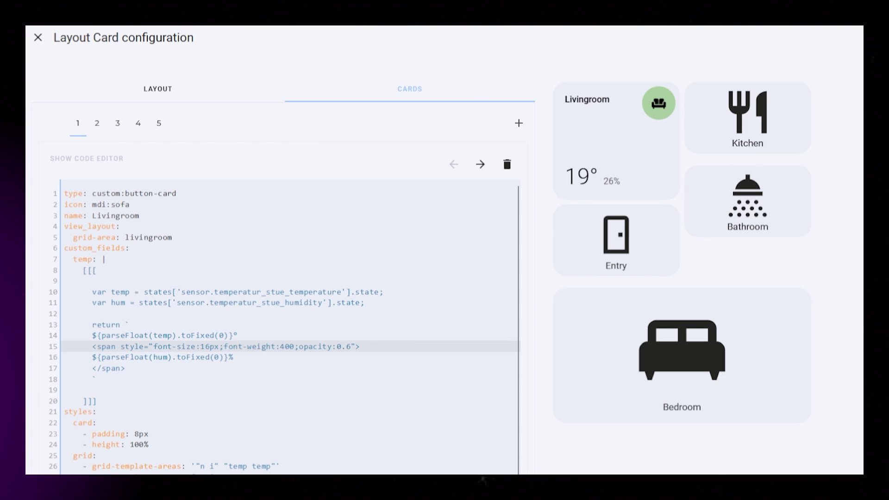
# Step: Remove blank lines 9 and 19 from the Livingroom code and select the temperature block
pyautogui.click(117, 393)
pyautogui.press('BackSpace')
pyautogui.click(115, 283)
pyautogui.press('BackSpace')
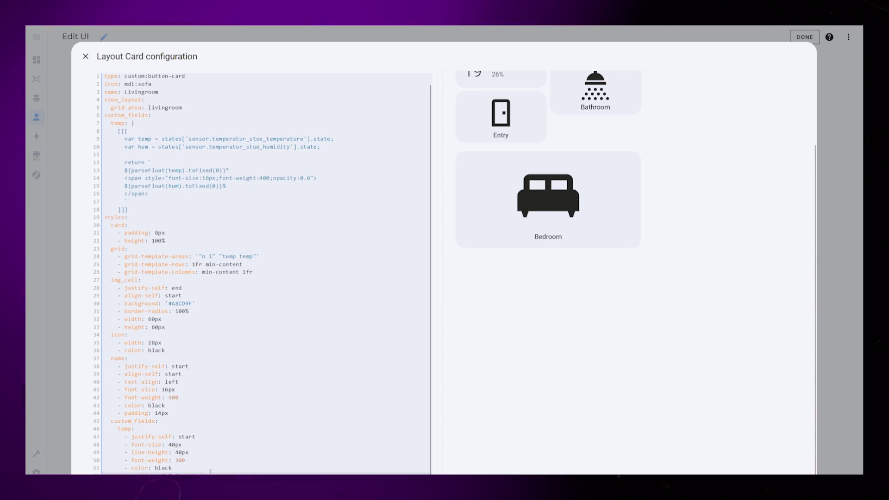
pyautogui.moveTo(211, 472); pyautogui.dragTo(81, 115)
# Step: Paste the block over the Kitchen card's temp placeholder and replace stue with the kitchen sensor name
pyautogui.scroll(1, 277, 209)
pyautogui.scroll(2, 474, 294)
pyautogui.click(128, 120)
pyautogui.moveTo(121, 224); pyautogui.dragTo(96, 216)
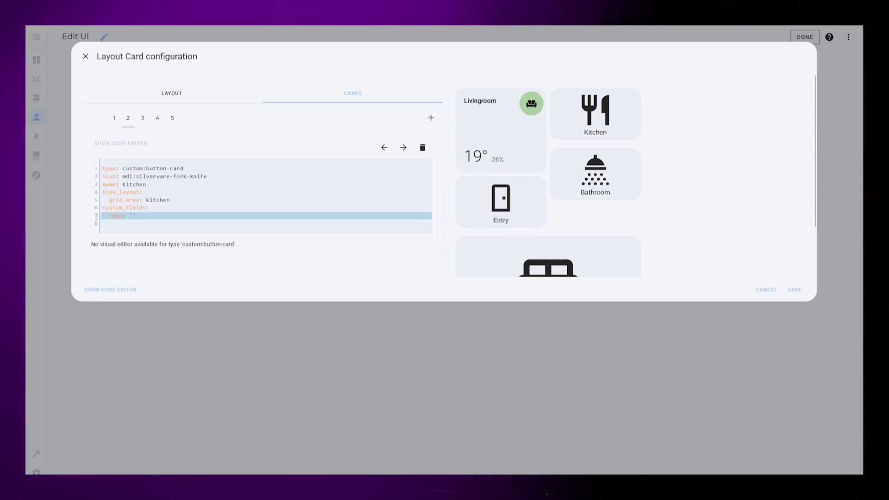
pyautogui.hotkey('ctrl', 'v')
pyautogui.moveTo(249, 229)
pyautogui.mouseDown()
pyautogui.moveTo(263, 229)
pyautogui.moveTo(258, 237)
pyautogui.mouseUp()
pyautogui.write('kitchjokken')
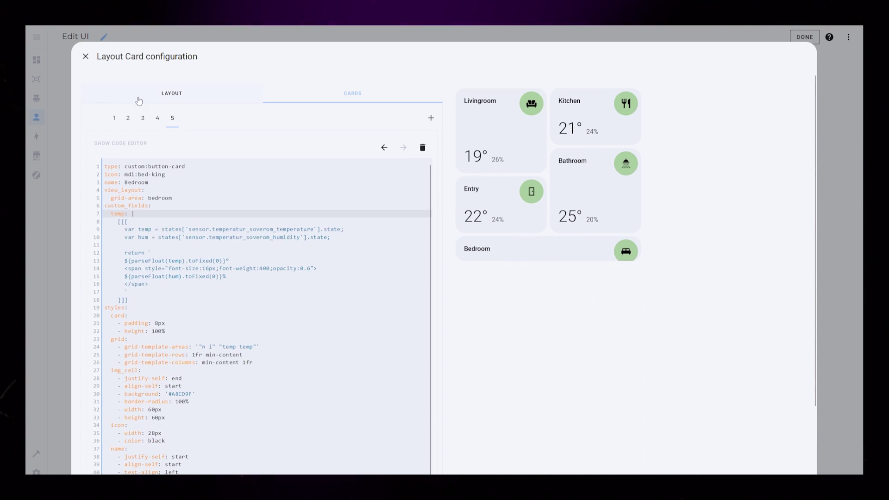
# Step: Set the last grid row to 200px, giving rows 150px 150px 150px 200px
pyautogui.click(138, 101)
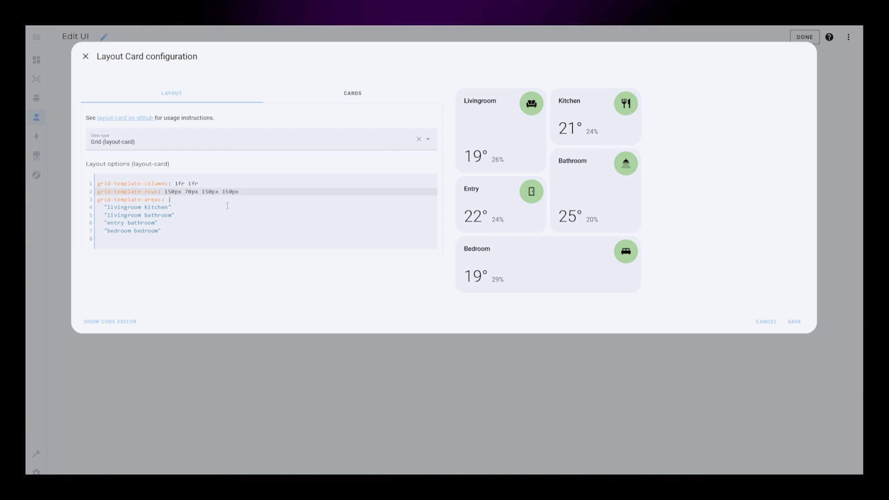
pyautogui.write('200')
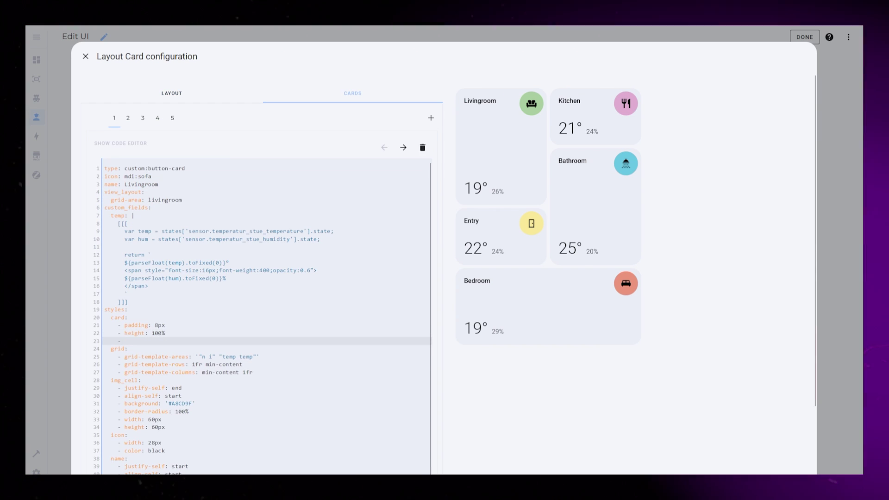
# Step: Add background: var(--contrast4) to the Livingroom, Kitchen and Entry card styles
pyautogui.write('background: var')
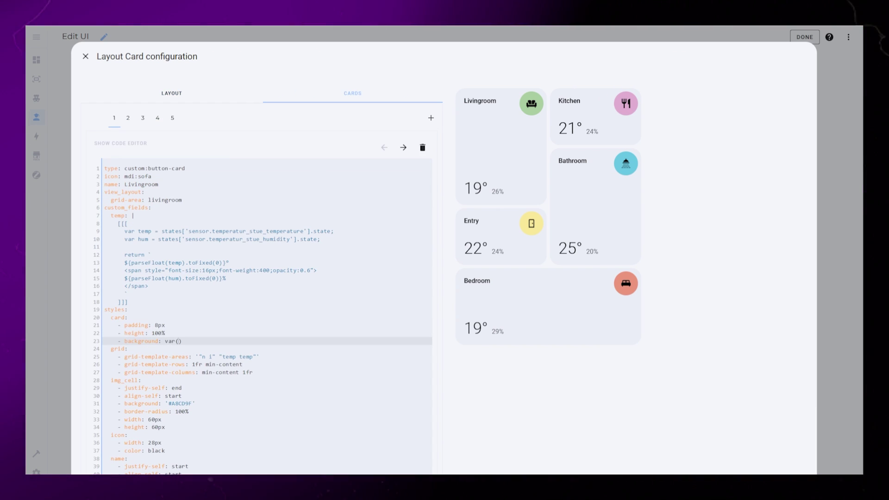
pyautogui.write('(--contrast4')
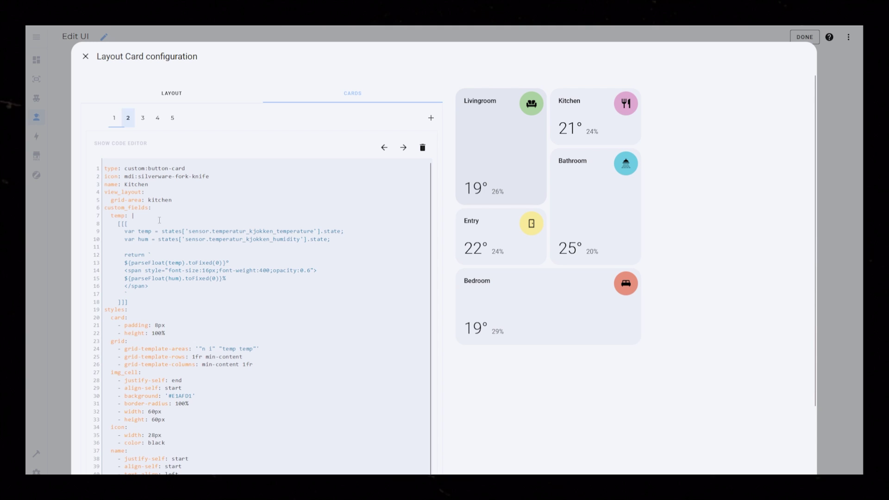
pyautogui.click(187, 333)
pyautogui.write('- background: var(--contrast4)')
pyautogui.click(142, 119)
pyautogui.click(187, 332)
pyautogui.write('- background: var(--contrast4)')
pyautogui.click(158, 119)
pyautogui.click(187, 332)
pyautogui.write('- background: var(--contrast4)')
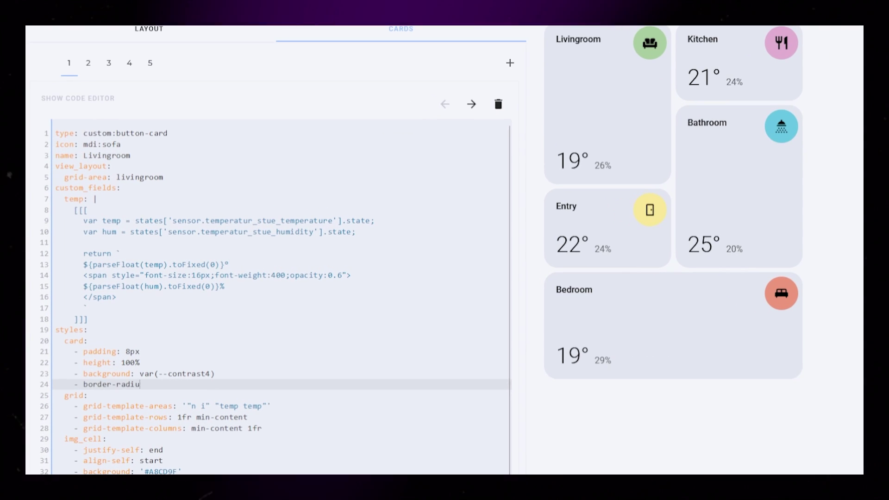
# Step: Give each card a 36px border-radius with a different single 6px corner
pyautogui.write('s: 1')
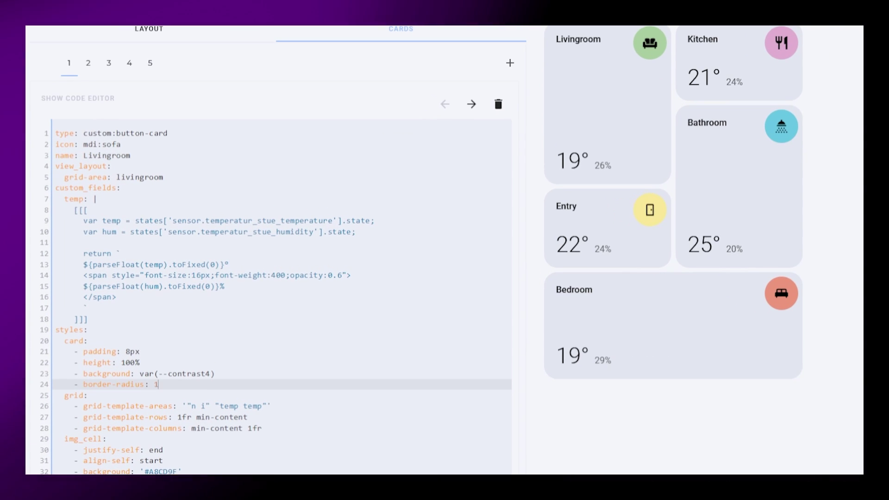
pyautogui.press('BackSpace')
pyautogui.write('36px')
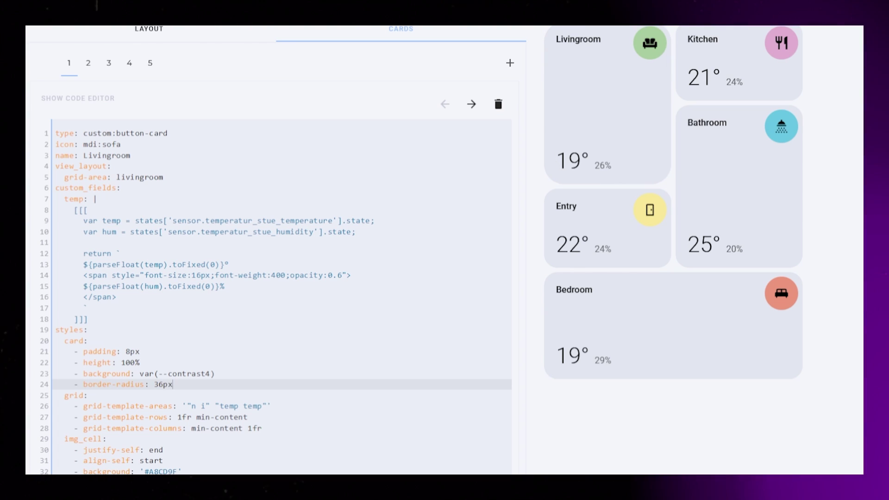
pyautogui.write(' 36px 6px 36px')
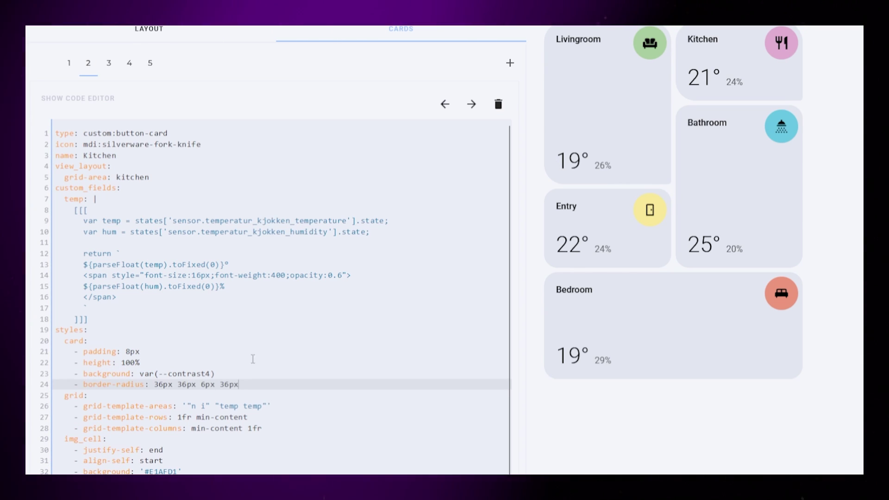
pyautogui.hotkey('ctrl', 'shift', 'Left')
pyautogui.hotkey('ctrl', 'shift', 'Left')
pyautogui.write('36px 6px')
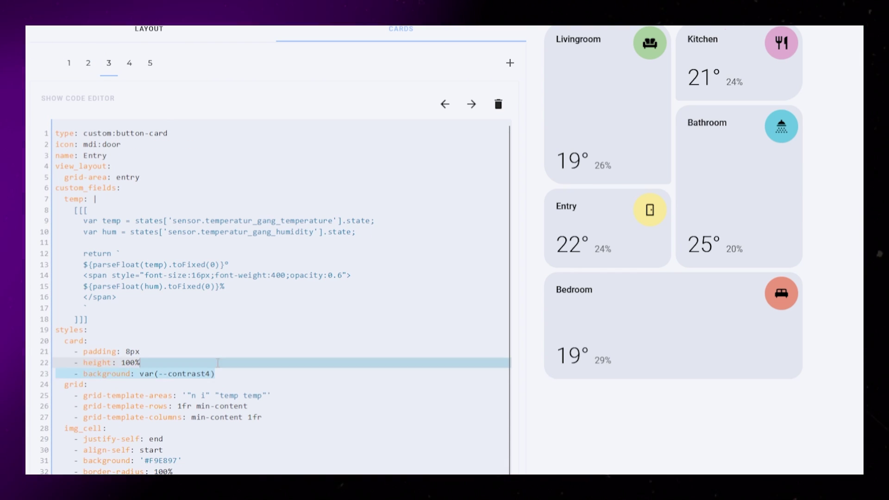
pyautogui.write('6px 36px 36px 36px')
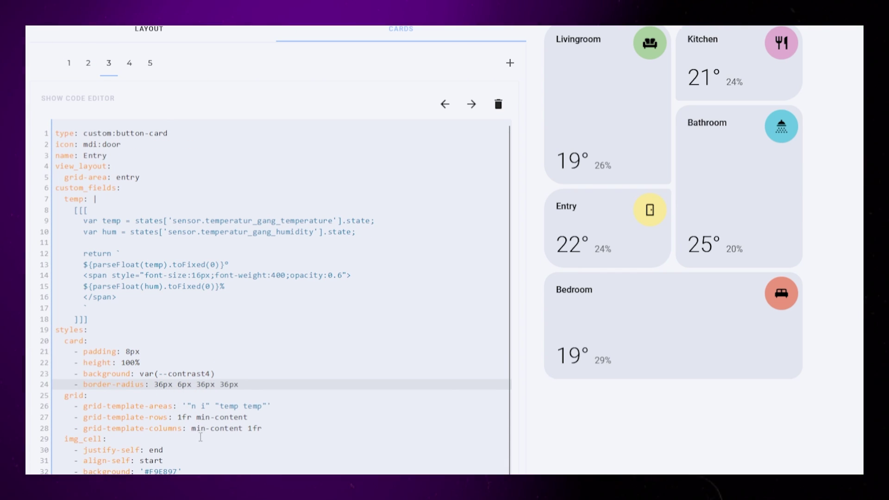
pyautogui.hotkey('shift', 'Up')
pyautogui.hotkey('shift', 'Home')
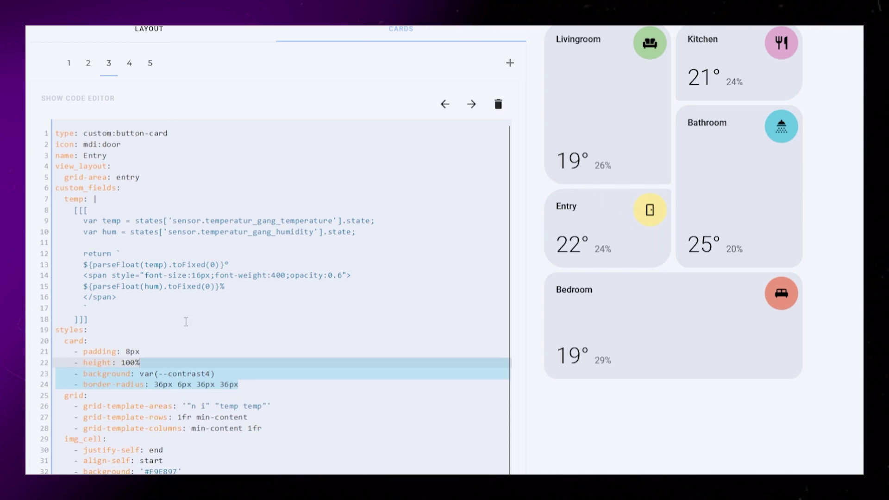